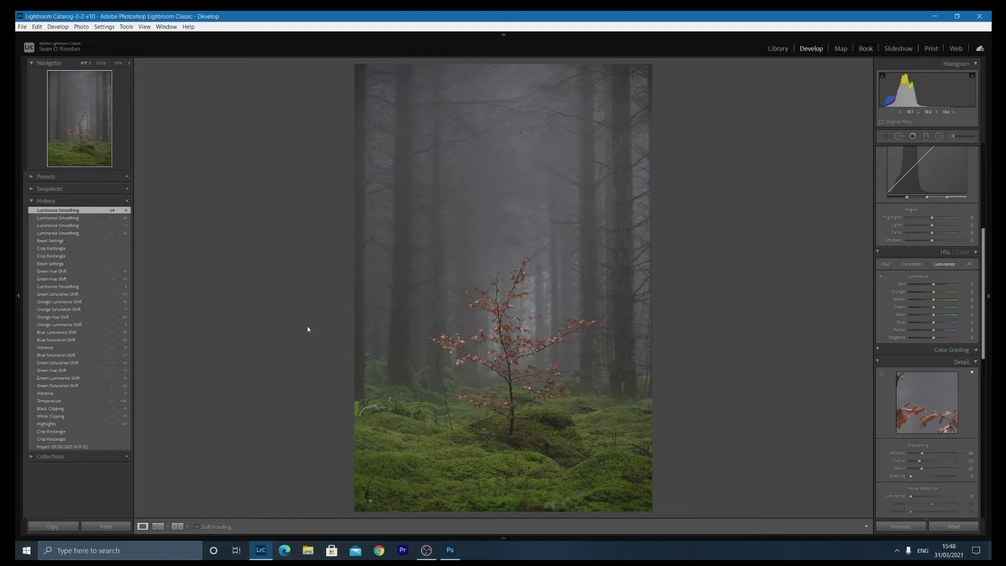
Step: Flip between the original and edited versions, ending on the graded virtual copy
{"action": "key", "text": "Right"}
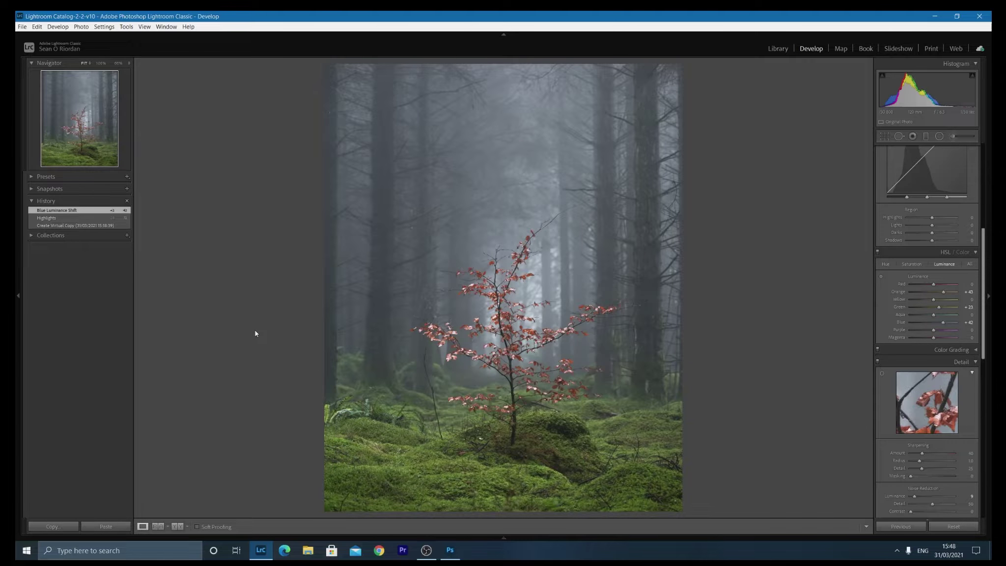
{"action": "key", "text": "Left"}
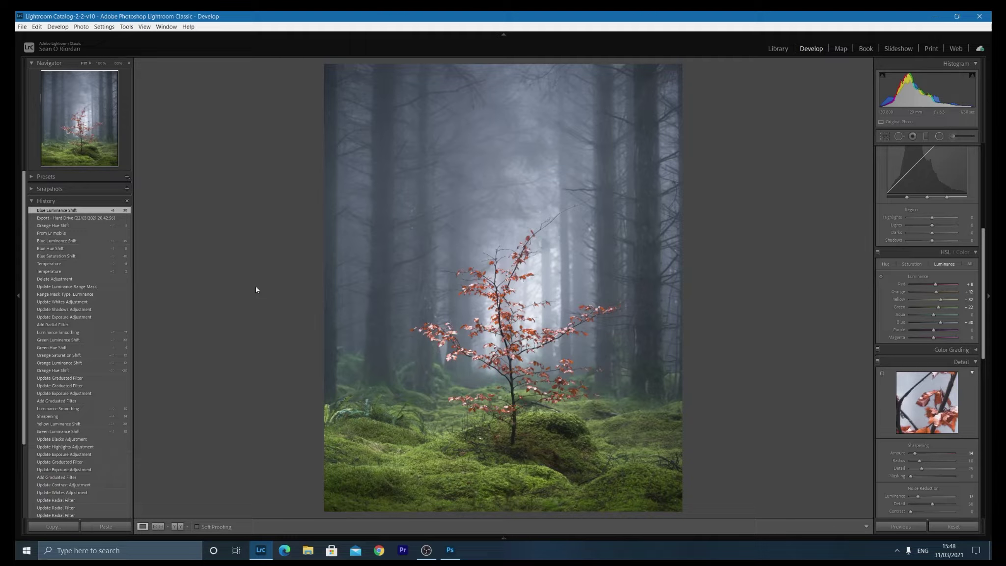
{"action": "key", "text": "Left"}
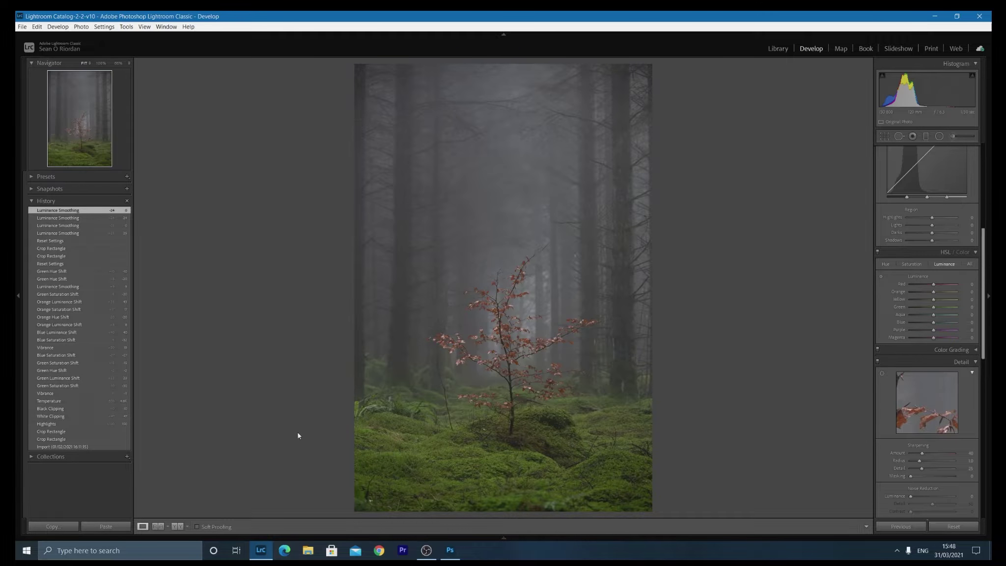
{"action": "key", "text": "Right"}
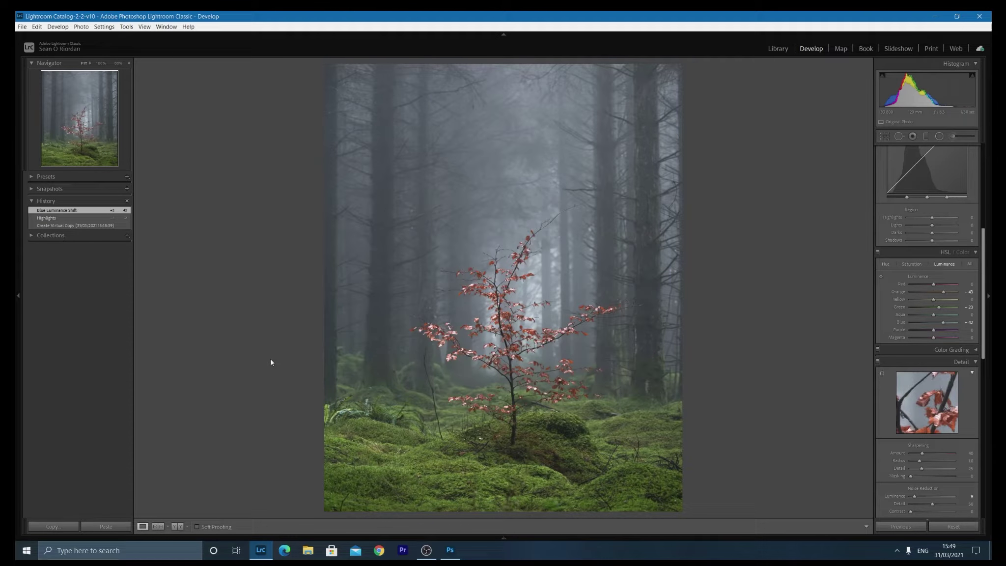
{"action": "key", "text": "Left"}
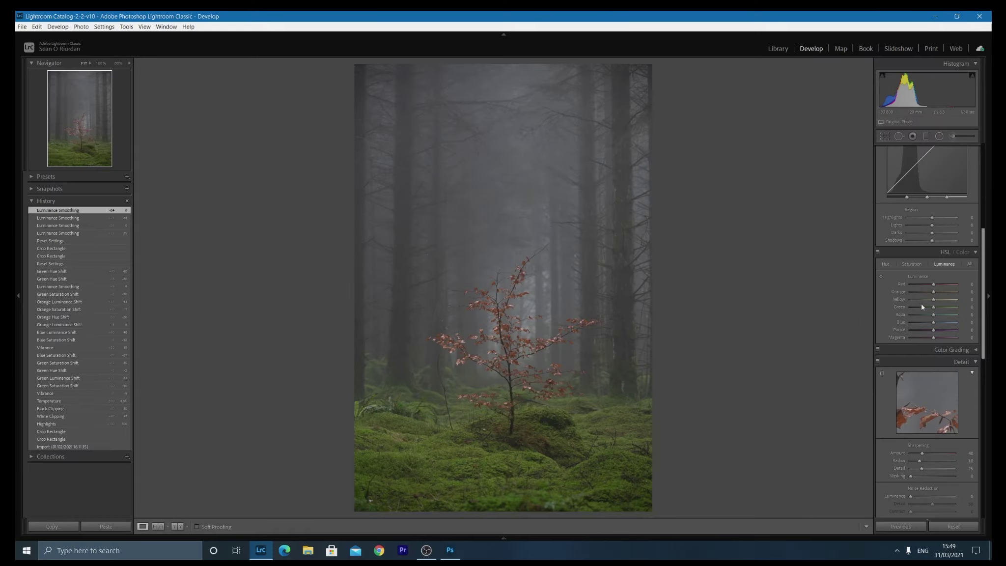
{"action": "key", "text": "Right"}
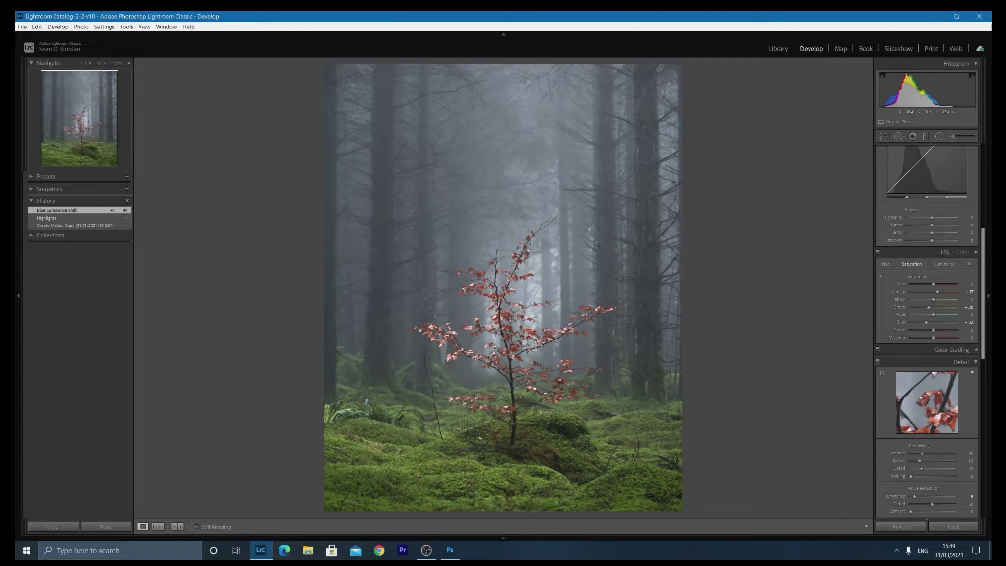
Step: Zoom to 100% and pan around the sapling to inspect its trunk, leaves and branches
{"action": "left_click", "coordinate": [886, 264]}
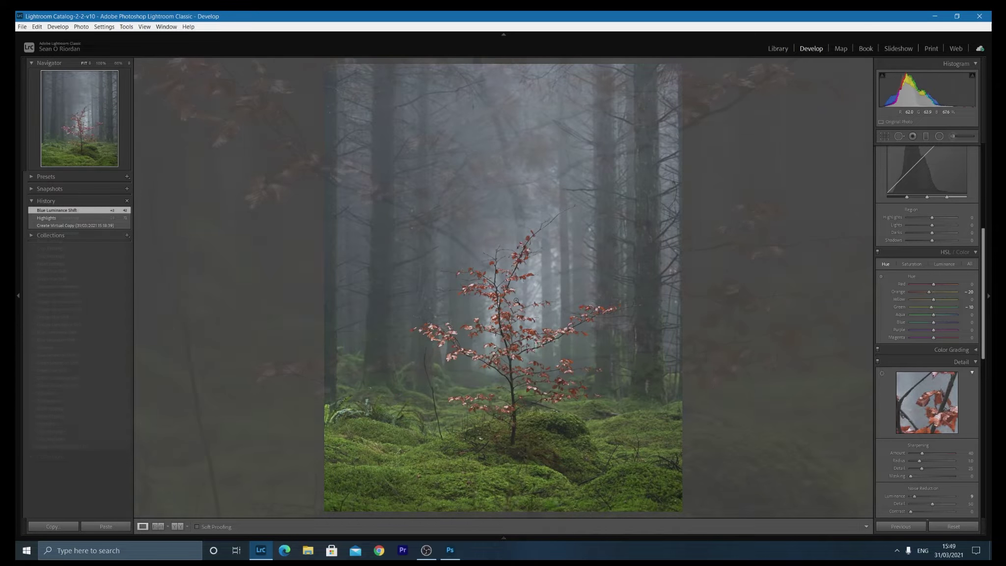
{"action": "left_click", "coordinate": [548, 202]}
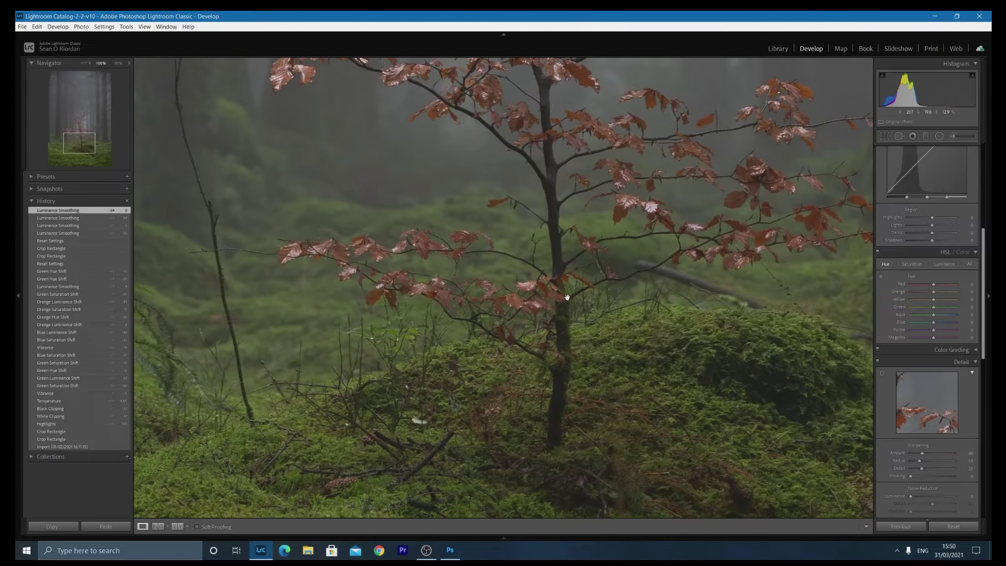
{"action": "left_click_drag", "start_coordinate": [568, 298], "coordinate": [488, 328]}
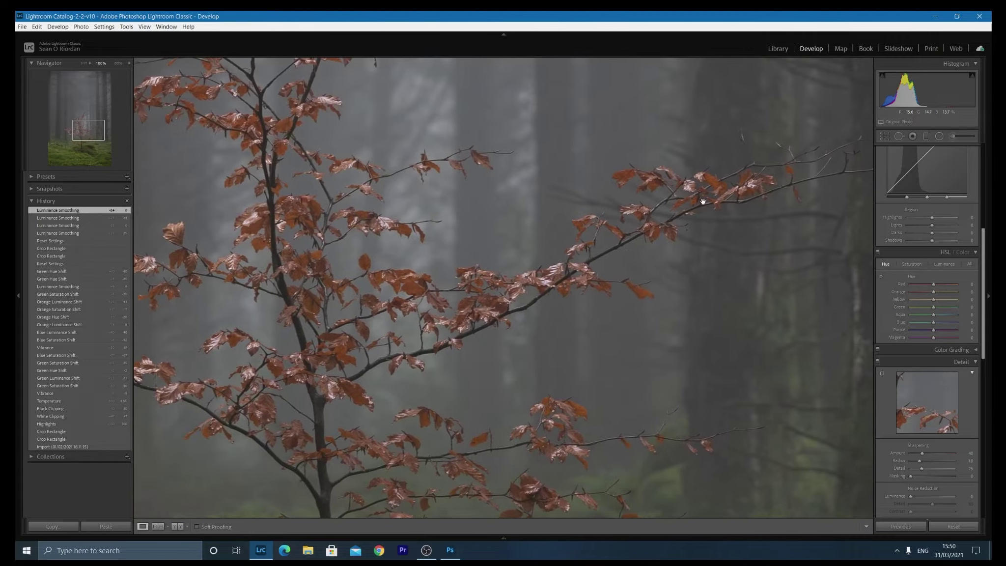
{"action": "left_click_drag", "start_coordinate": [317, 298], "coordinate": [509, 441]}
{"action": "left_click_drag", "start_coordinate": [462, 321], "coordinate": [492, 366]}
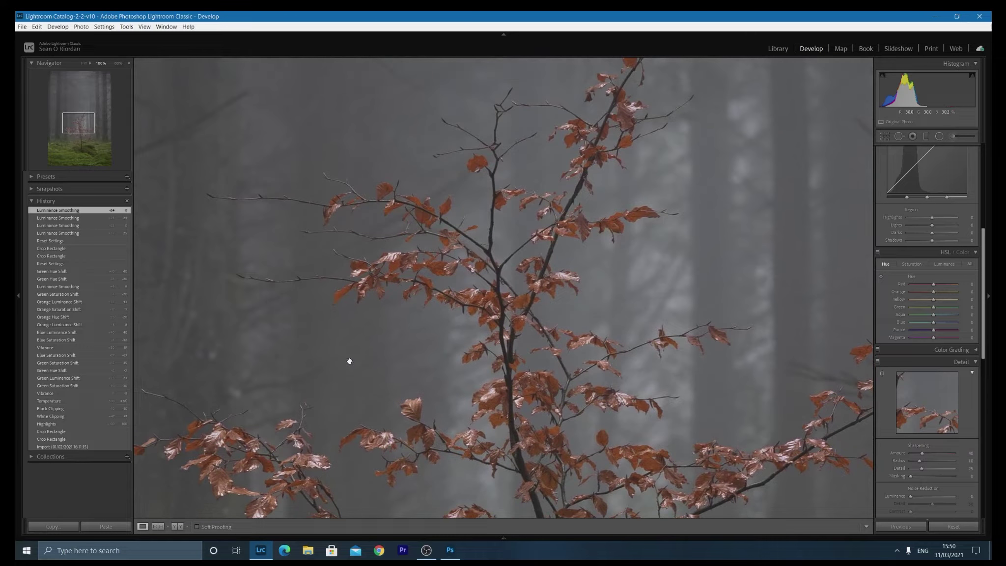
{"action": "left_click_drag", "start_coordinate": [348, 359], "coordinate": [407, 303]}
{"action": "left_click_drag", "start_coordinate": [435, 395], "coordinate": [425, 343]}
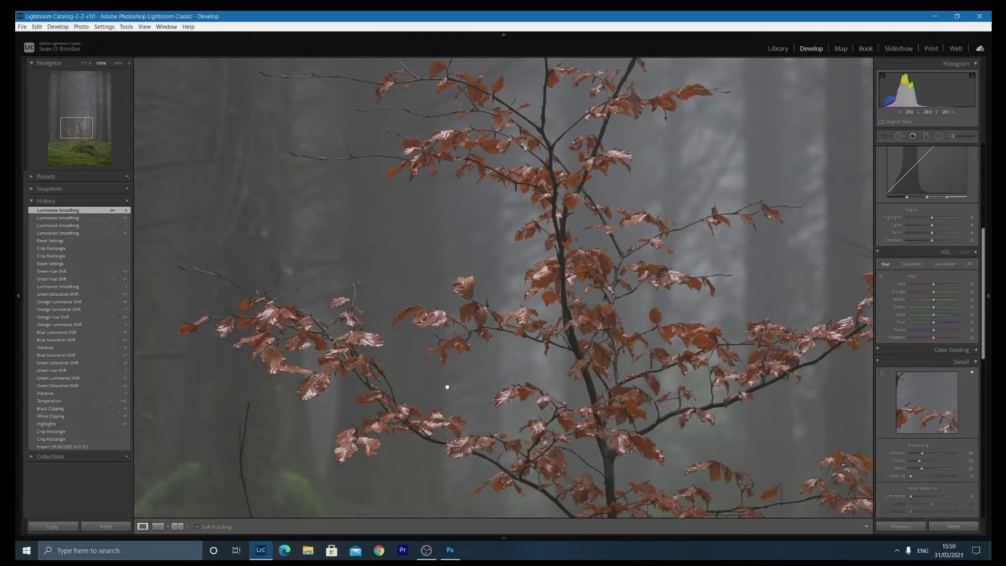
{"action": "left_click_drag", "start_coordinate": [447, 386], "coordinate": [427, 315]}
{"action": "left_click_drag", "start_coordinate": [448, 406], "coordinate": [440, 319]}
{"action": "left_click_drag", "start_coordinate": [480, 403], "coordinate": [468, 391]}
{"action": "left_click_drag", "start_coordinate": [521, 255], "coordinate": [499, 348]}
{"action": "left_click_drag", "start_coordinate": [658, 210], "coordinate": [609, 254]}
Step: Set Luminance noise reduction to 25 and return to the full-photo view
{"action": "scroll", "coordinate": [909, 215], "scroll_direction": "up", "scroll_amount": 5}
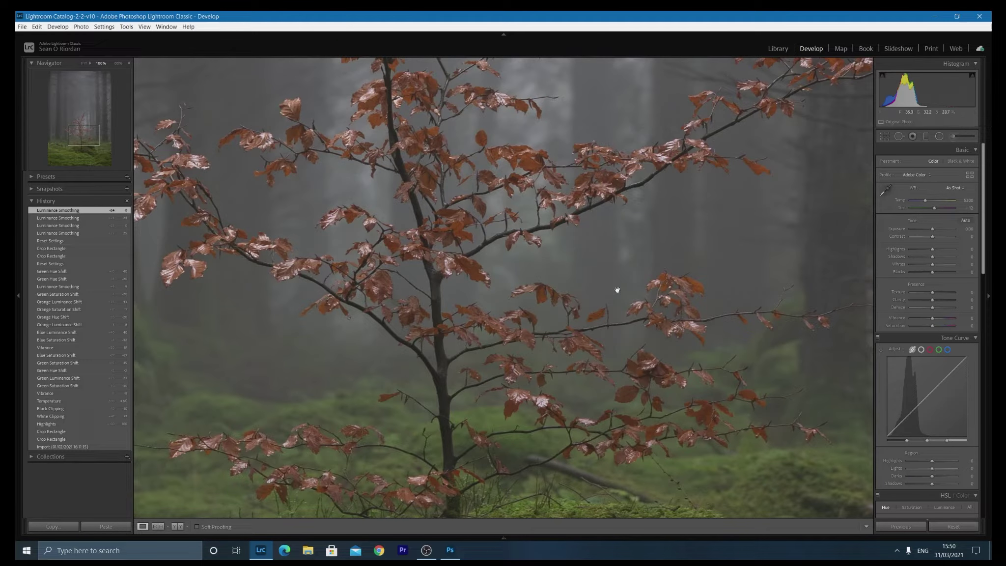
{"action": "scroll", "coordinate": [633, 274], "scroll_direction": "down", "scroll_amount": 5}
{"action": "scroll", "coordinate": [662, 320], "scroll_direction": "up", "scroll_amount": 3}
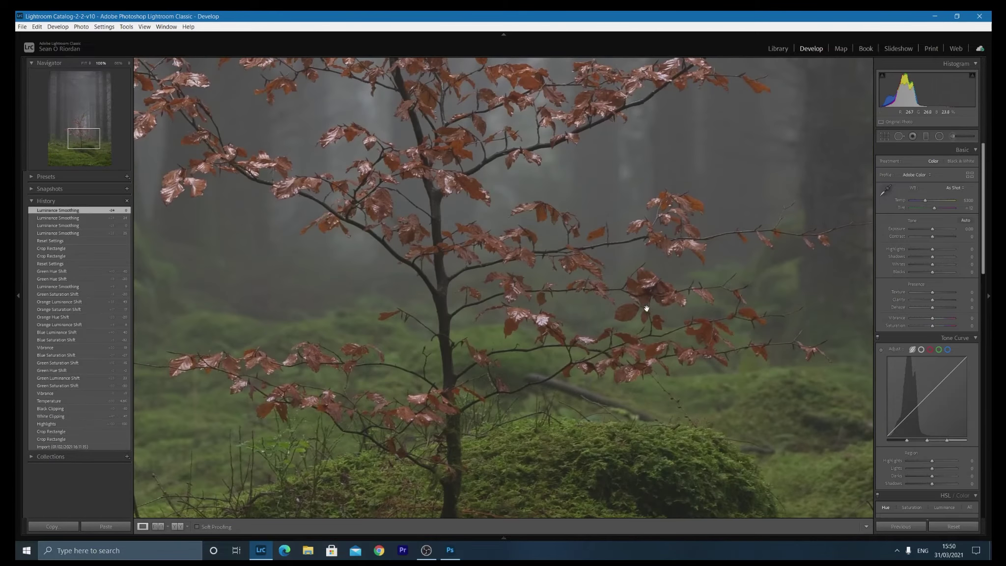
{"action": "scroll", "coordinate": [890, 310], "scroll_direction": "down", "scroll_amount": 10}
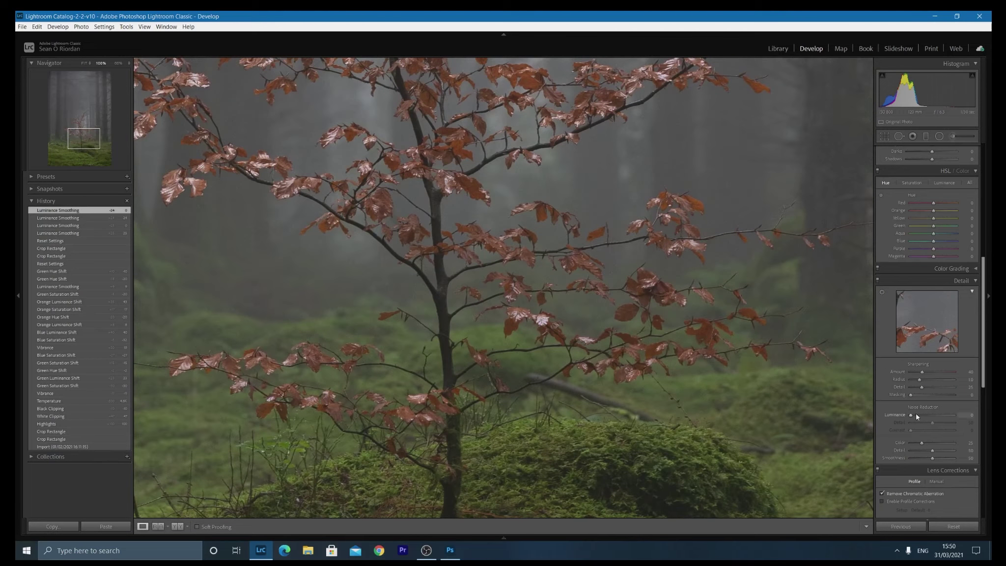
{"action": "left_click_drag", "start_coordinate": [918, 415], "coordinate": [922, 416]}
{"action": "scroll", "coordinate": [517, 240], "scroll_direction": "up", "scroll_amount": 5}
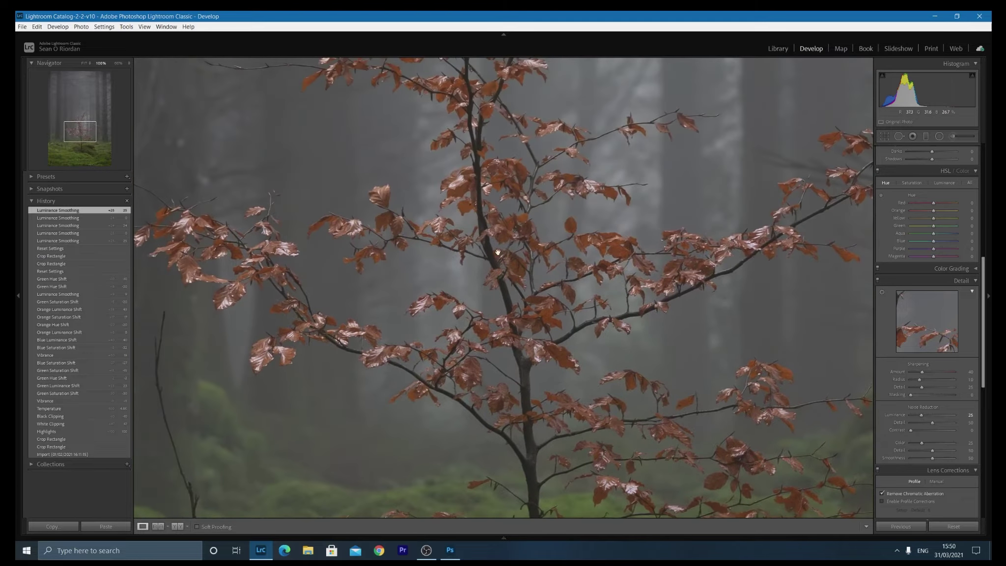
{"action": "scroll", "coordinate": [500, 244], "scroll_direction": "up", "scroll_amount": 5}
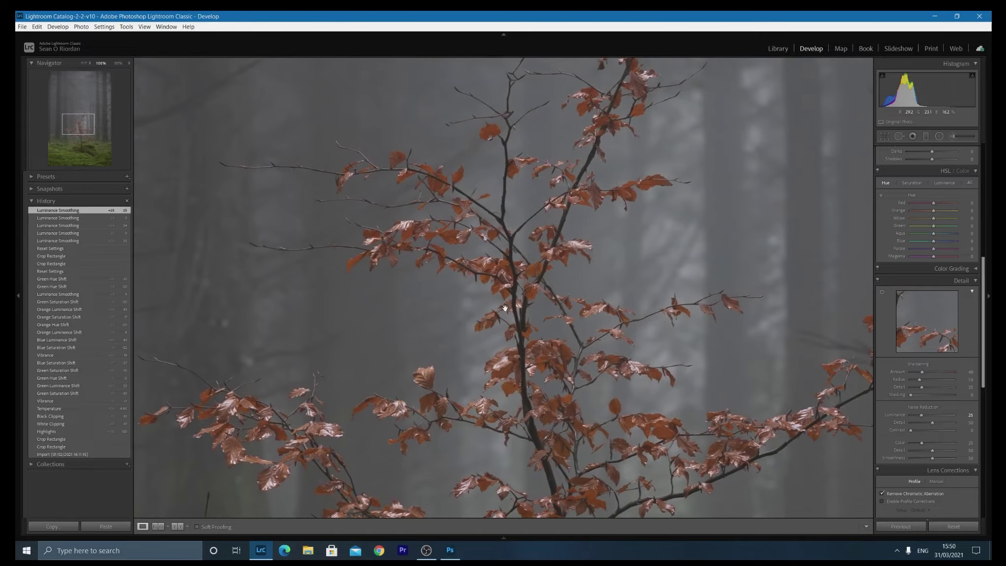
{"action": "left_click", "coordinate": [590, 354]}
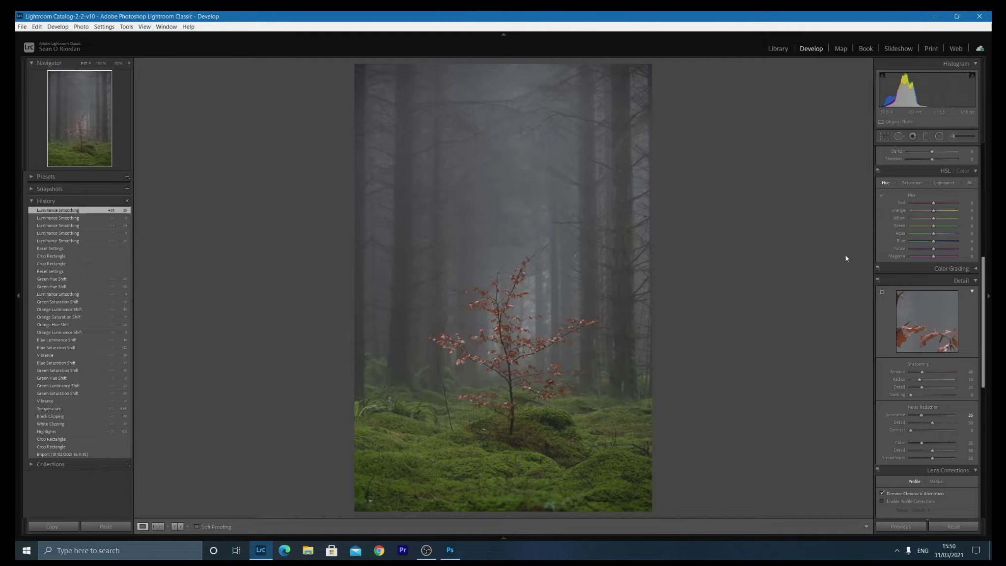
Step: Crop the photo to the 4 x 5 / 8 x 10 aspect ratio and commit it
{"action": "left_click", "coordinate": [884, 136]}
{"action": "left_click", "coordinate": [952, 162]}
{"action": "left_click", "coordinate": [891, 212]}
{"action": "left_click_drag", "start_coordinate": [517, 292], "coordinate": [519, 284]}
{"action": "key", "text": "Return"}
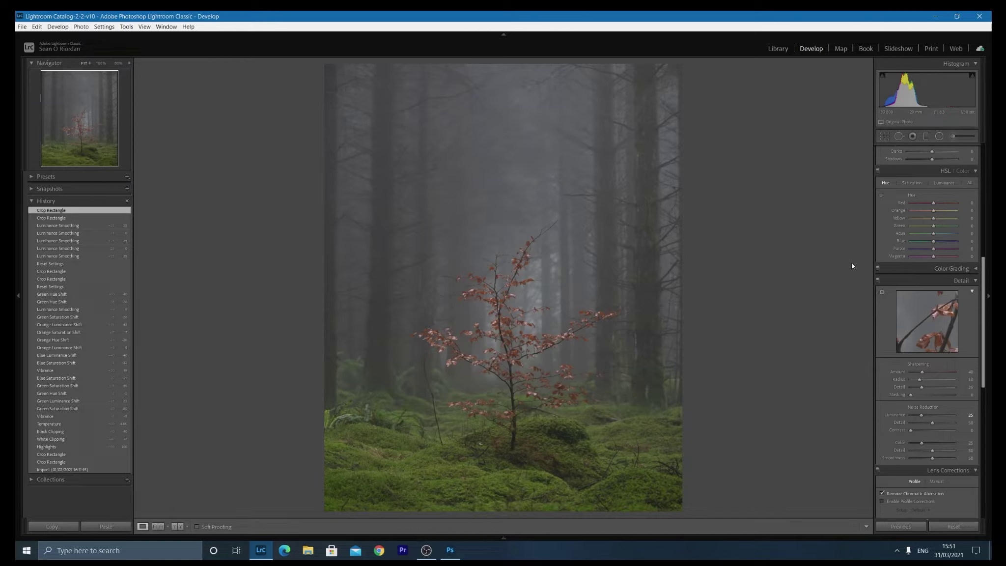
Step: Raise Highlights to +100 and Whites to +42, checking the tree at 100%
{"action": "scroll", "coordinate": [885, 276], "scroll_direction": "up", "scroll_amount": 5}
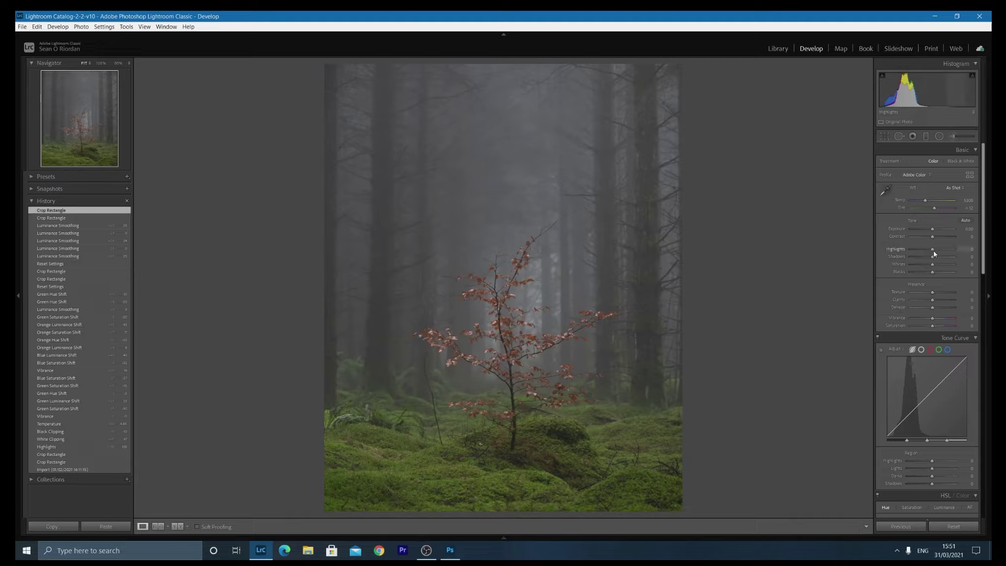
{"action": "left_click_drag", "start_coordinate": [935, 251], "coordinate": [960, 258]}
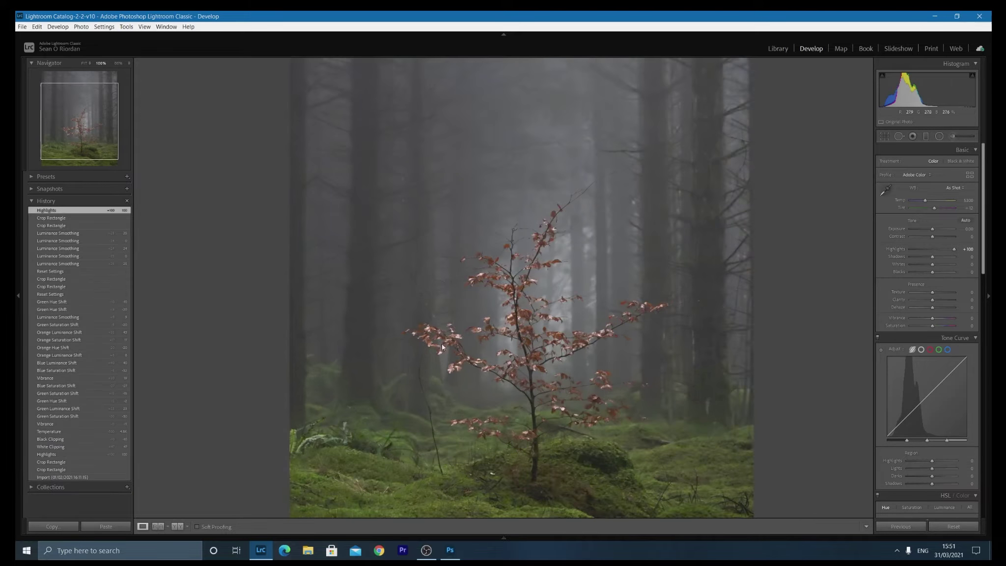
{"action": "left_click", "coordinate": [451, 342]}
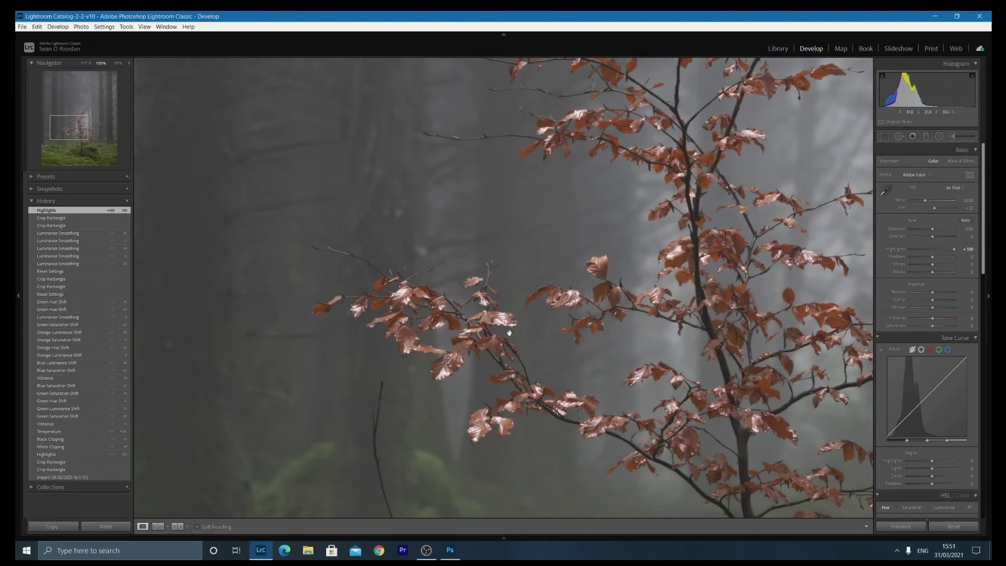
{"action": "left_click", "coordinate": [674, 320]}
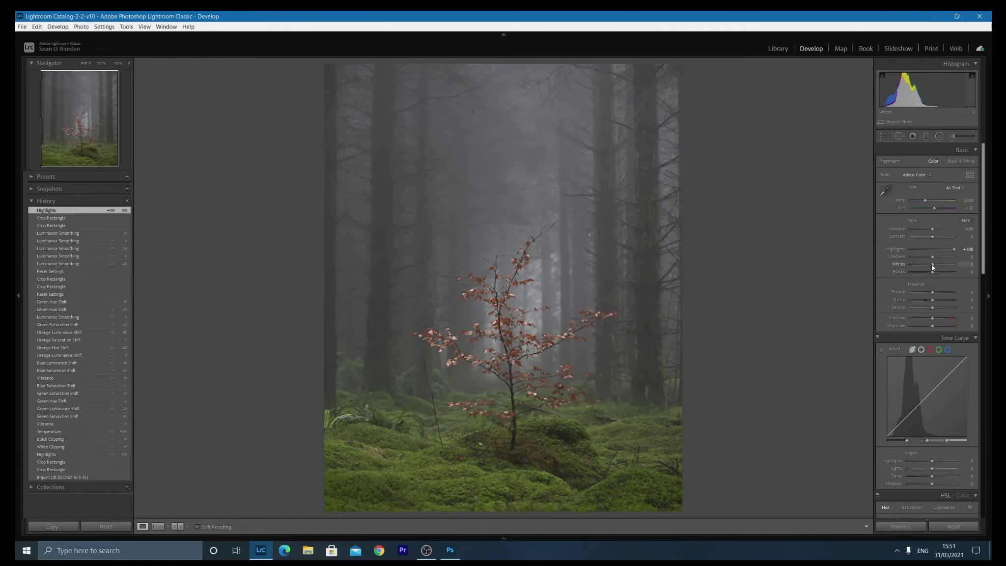
{"action": "left_click_drag", "start_coordinate": [933, 265], "coordinate": [941, 264]}
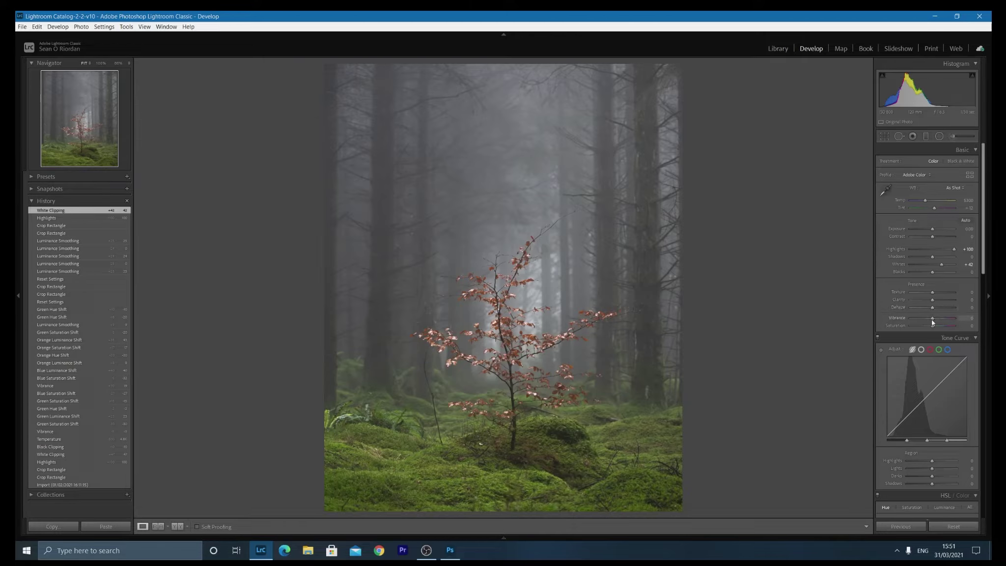
Step: Set Vibrance to +16, then HSL luminance Blue +35 and Orange +25
{"action": "left_click_drag", "start_coordinate": [935, 321], "coordinate": [935, 321]}
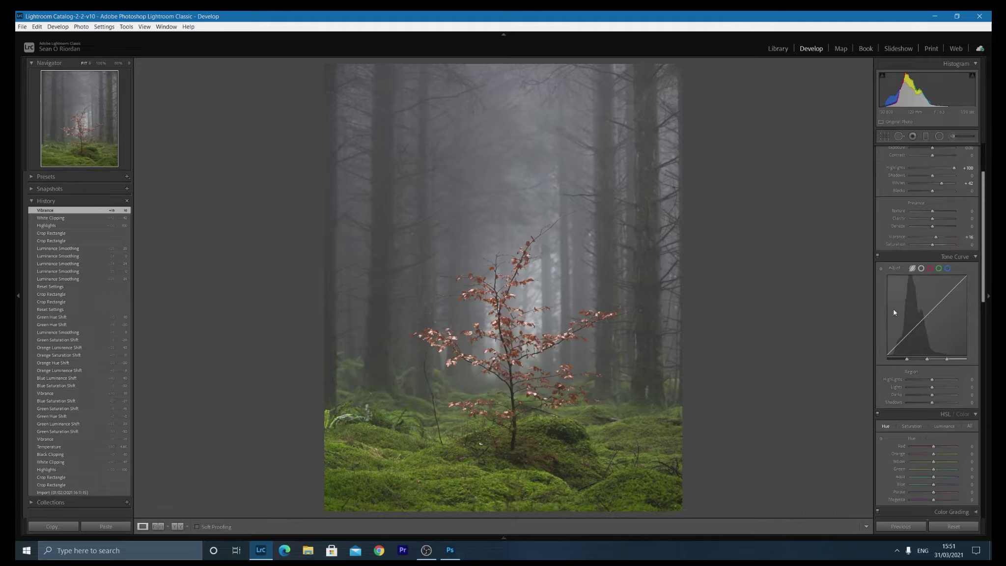
{"action": "scroll", "coordinate": [894, 314], "scroll_direction": "down", "scroll_amount": 5}
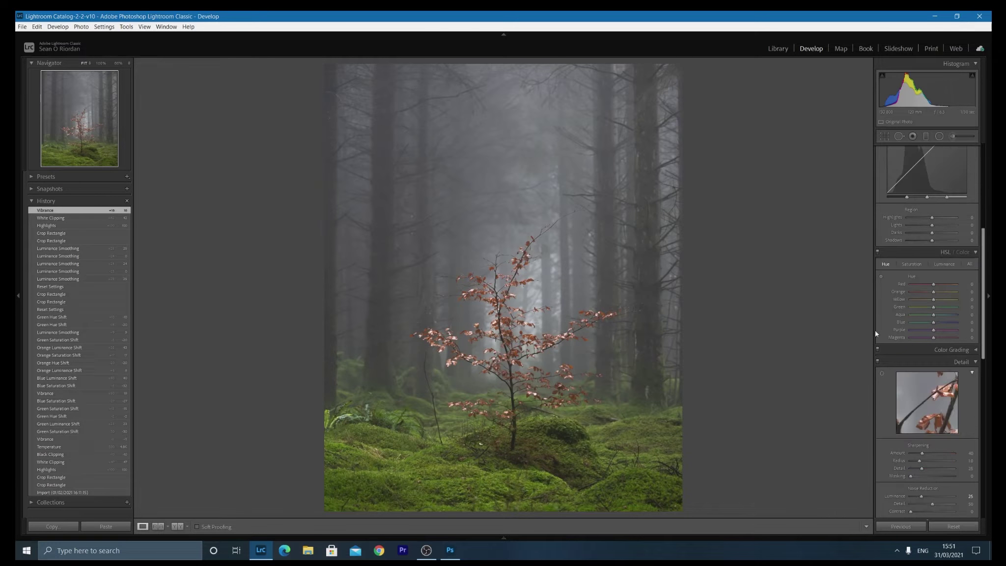
{"action": "left_click", "coordinate": [943, 265]}
{"action": "mouse_move", "coordinate": [921, 323]}
{"action": "left_mouse_down"}
{"action": "mouse_move", "coordinate": [888, 314]}
{"action": "mouse_move", "coordinate": [933, 322]}
{"action": "left_mouse_up"}
{"action": "left_click_drag", "start_coordinate": [943, 321], "coordinate": [946, 312]}
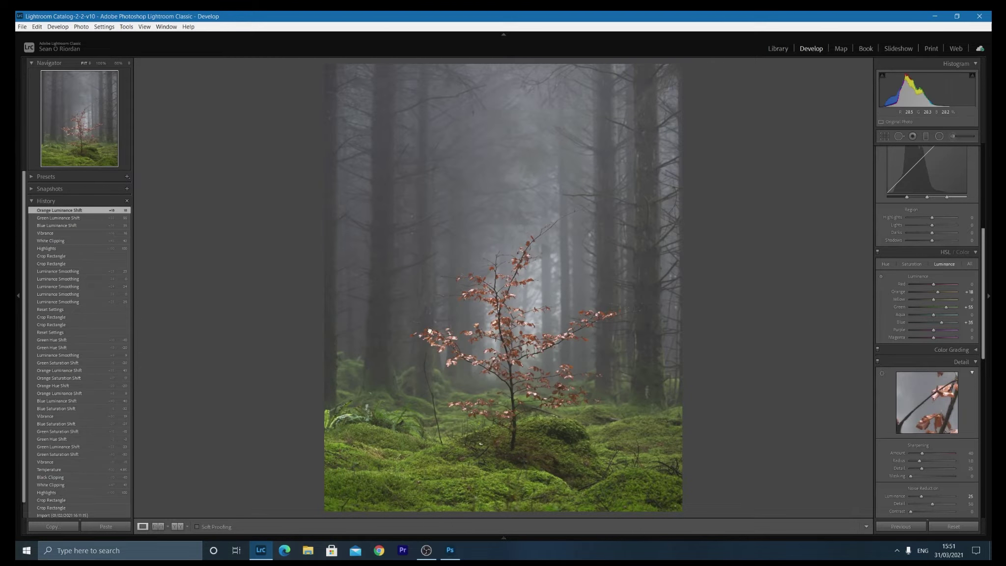
{"action": "left_click_drag", "start_coordinate": [938, 292], "coordinate": [953, 292]}
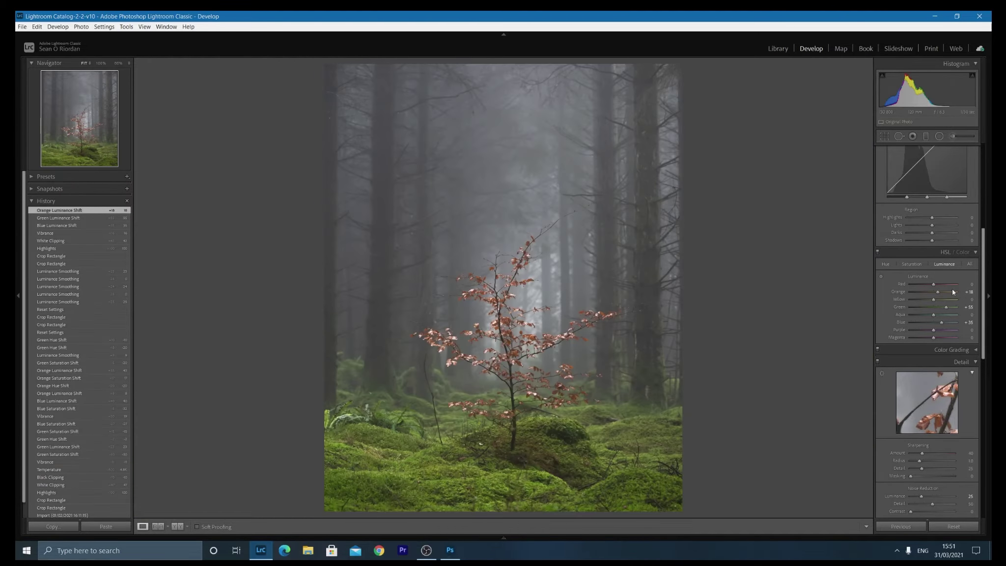
{"action": "key", "text": "Up"}
{"action": "key", "text": "Up"}
{"action": "key", "text": "Up"}
{"action": "key", "text": "Up"}
{"action": "key", "text": "Up"}
{"action": "key", "text": "Up"}
{"action": "key", "text": "Up"}
Step: Lower Blue saturation to -3 in the HSL panel
{"action": "left_click", "coordinate": [916, 268]}
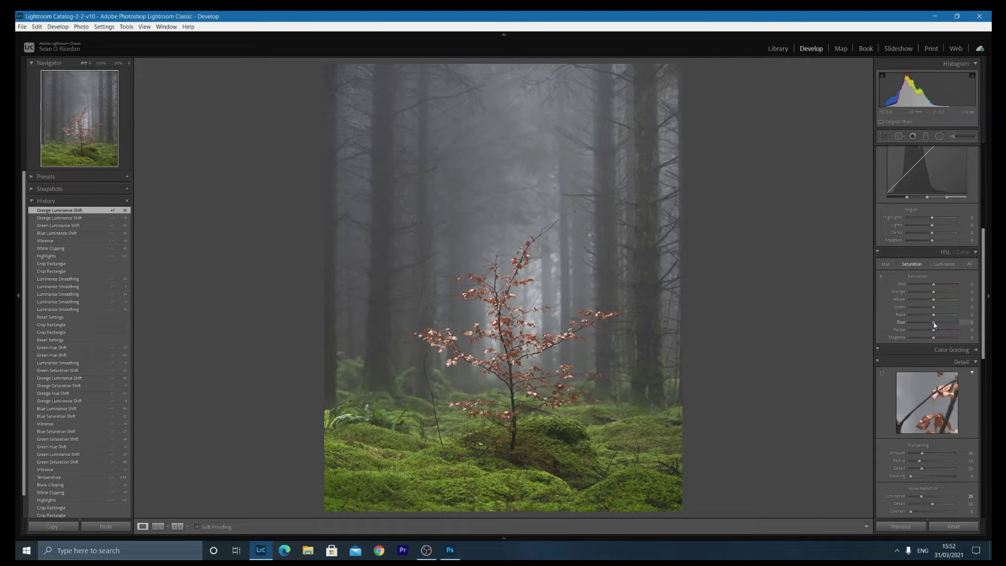
{"action": "key", "text": "Up"}
{"action": "key", "text": "Up"}
{"action": "left_click_drag", "start_coordinate": [934, 325], "coordinate": [932, 325]}
Step: Set the Green hue to -13 and the Orange hue to -18, checking the leaves at 100%
{"action": "left_click", "coordinate": [886, 264]}
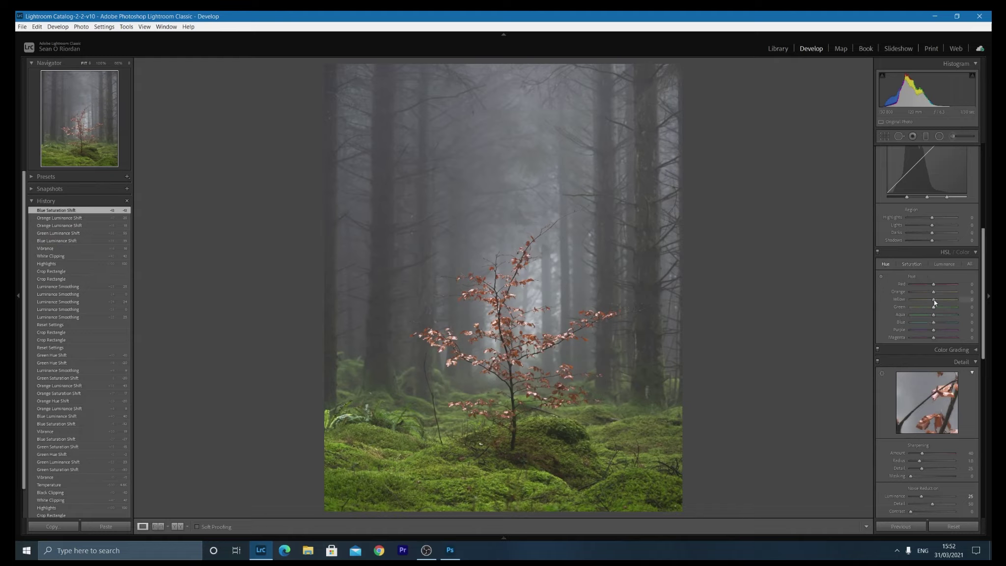
{"action": "left_click_drag", "start_coordinate": [933, 308], "coordinate": [929, 308]}
{"action": "left_click_drag", "start_coordinate": [929, 307], "coordinate": [932, 296]}
{"action": "left_click", "coordinate": [443, 350]}
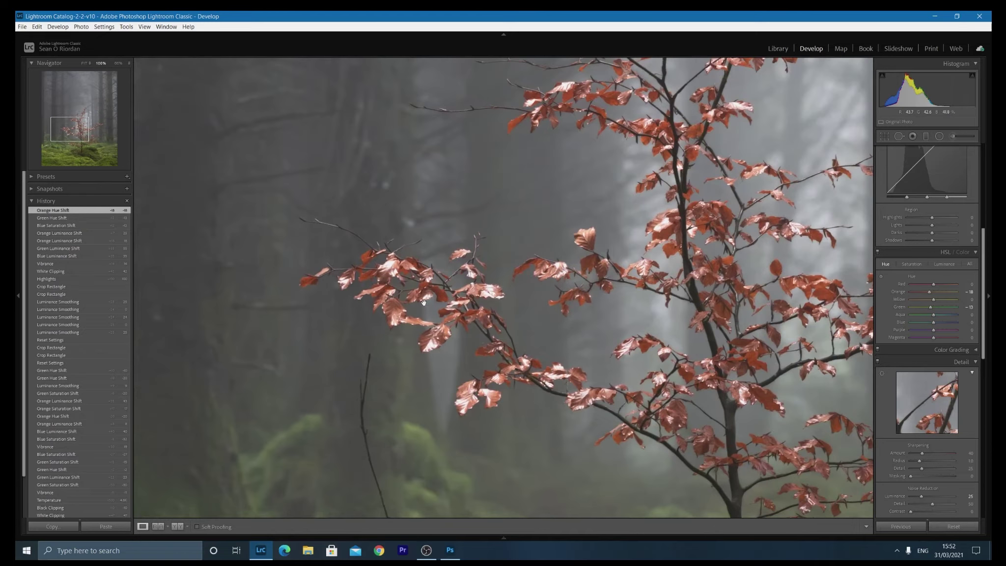
{"action": "left_click", "coordinate": [422, 317]}
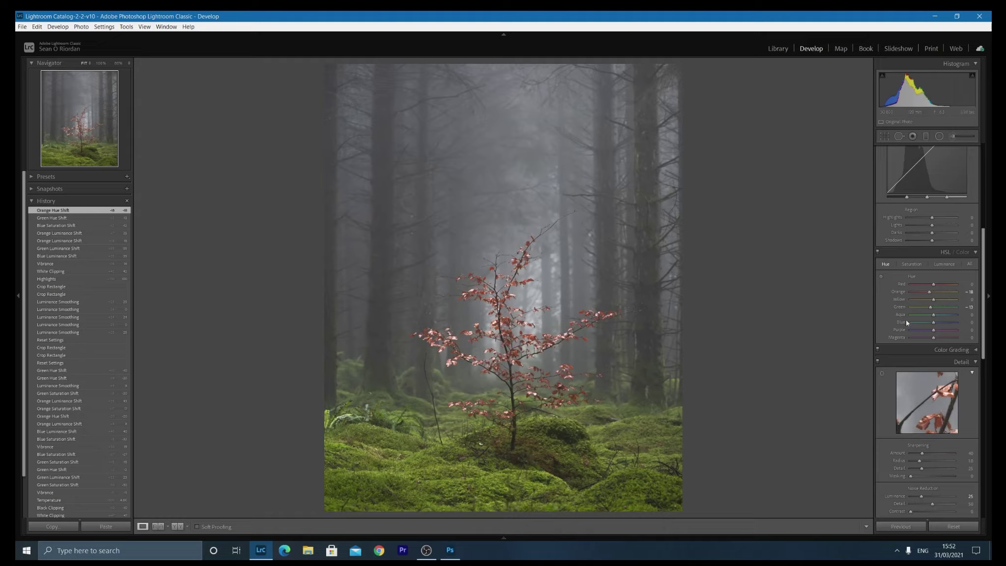
{"action": "scroll", "coordinate": [911, 310], "scroll_direction": "up", "scroll_amount": 5}
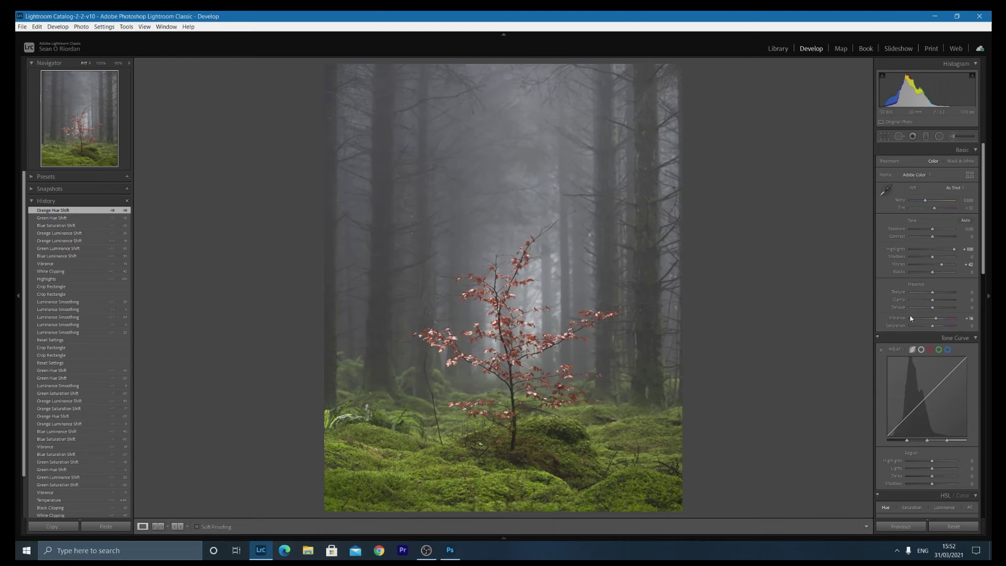
Step: Fine-tune the white balance Temp slider by a small step
{"action": "left_click", "coordinate": [927, 202]}
{"action": "key", "text": "Down"}
{"action": "key", "text": "Down"}
{"action": "key", "text": "Down"}
{"action": "key", "text": "Down"}
{"action": "key", "text": "Down"}
{"action": "key", "text": "Down"}
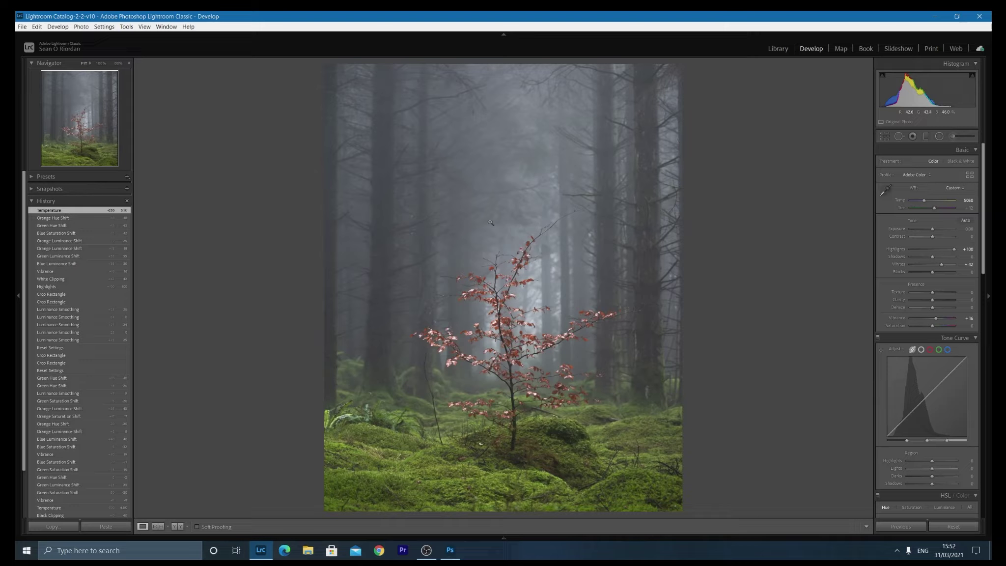
{"action": "scroll", "coordinate": [907, 347], "scroll_direction": "down", "scroll_amount": 10}
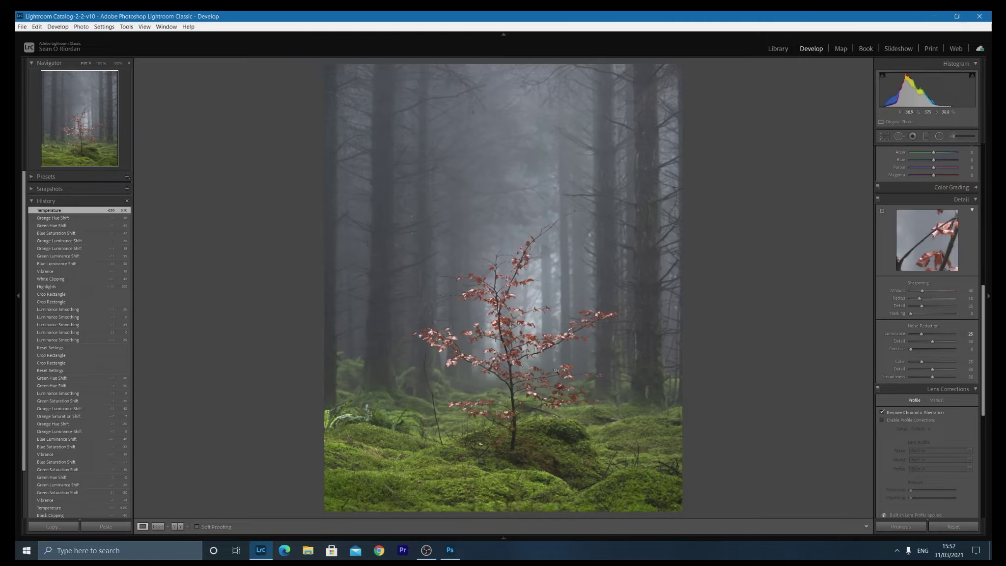
Step: Send the photo to Adobe Photoshop 2021 via Edit In
{"action": "key", "text": "F6"}
{"action": "right_click", "coordinate": [526, 365]}
{"action": "mouse_move", "coordinate": [634, 189]}
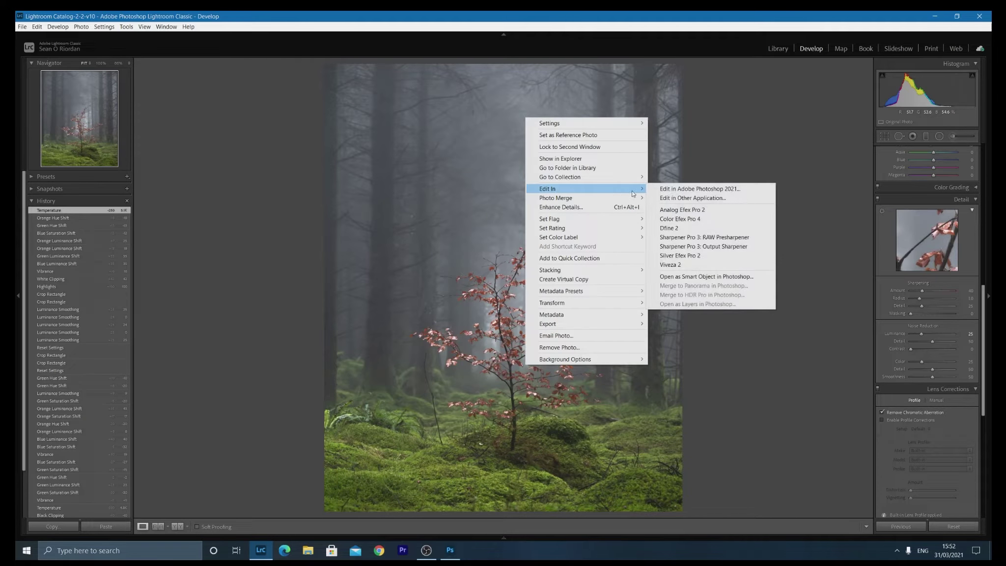
{"action": "left_click", "coordinate": [700, 189]}
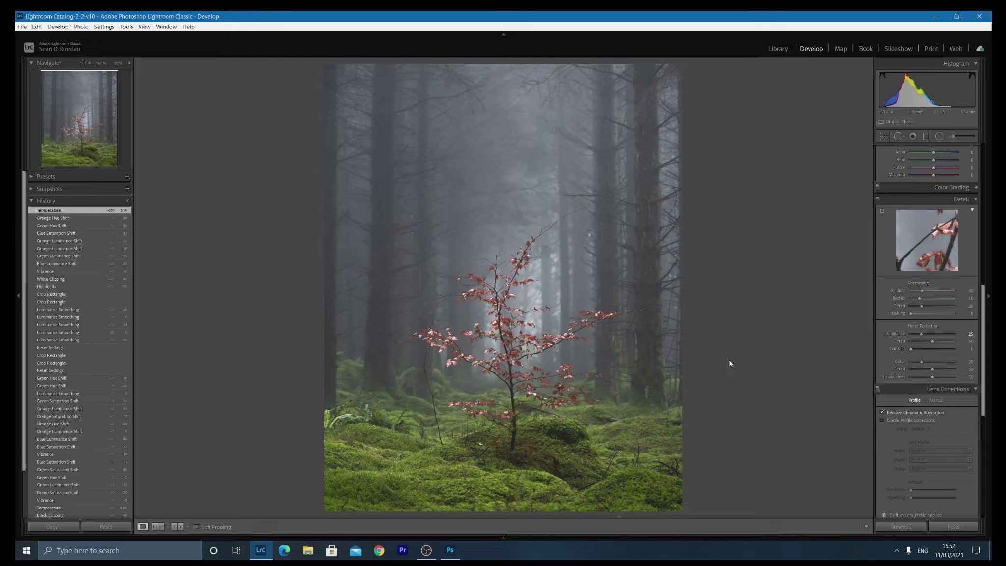
Step: Switch to Photoshop, where DSC_5304.NEF opens as a 16-bit document with Layer 0
{"action": "mouse_move", "coordinate": [457, 558]}
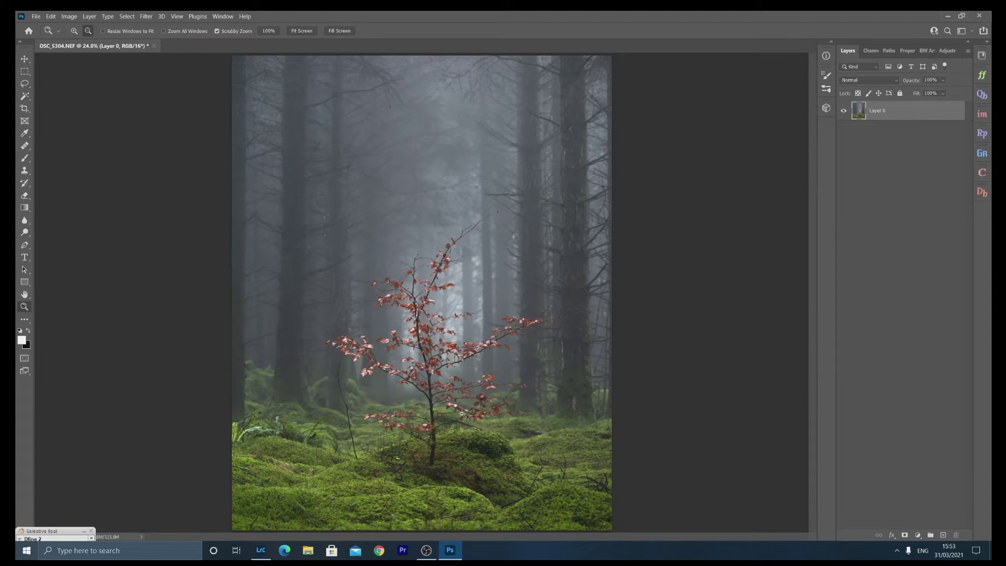
Step: Duplicate Layer 0 and name the copy D&B
{"action": "right_click", "coordinate": [906, 118]}
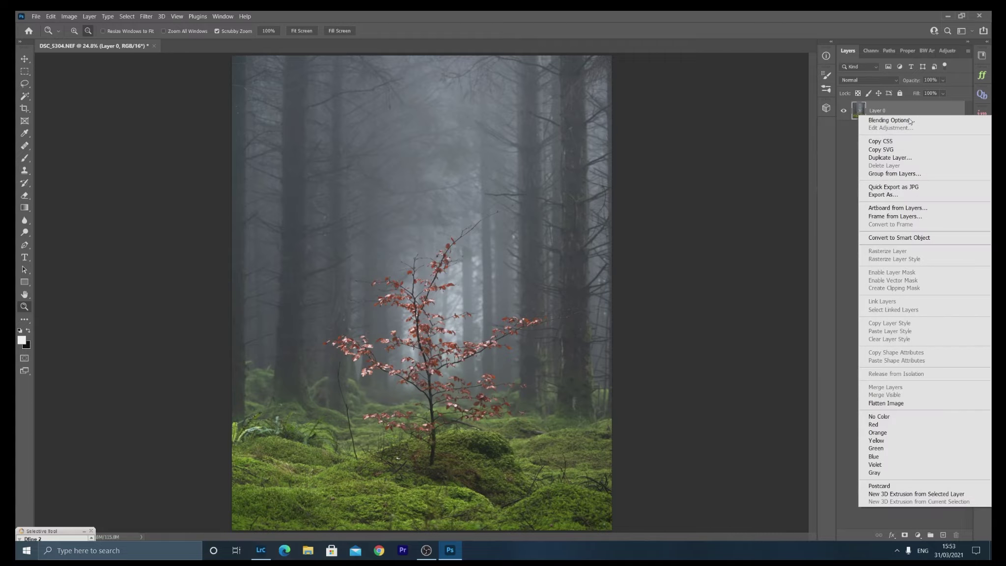
{"action": "left_click", "coordinate": [885, 157]}
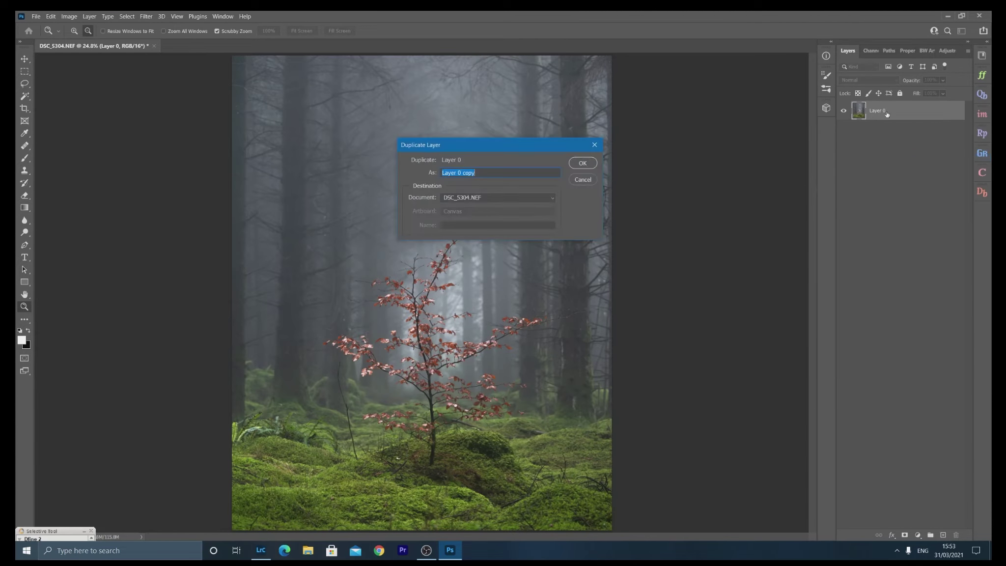
{"action": "type", "text": "D&B"}
{"action": "key", "text": "Return"}
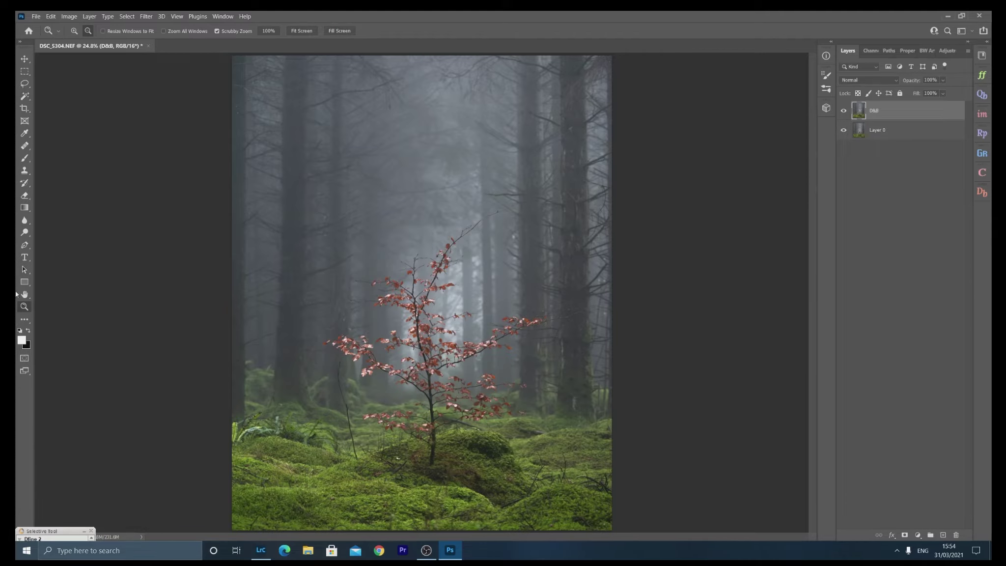
Step: Select the Dodge Tool and size its brush to about 1000 to surround the sapling
{"action": "left_click", "coordinate": [25, 233]}
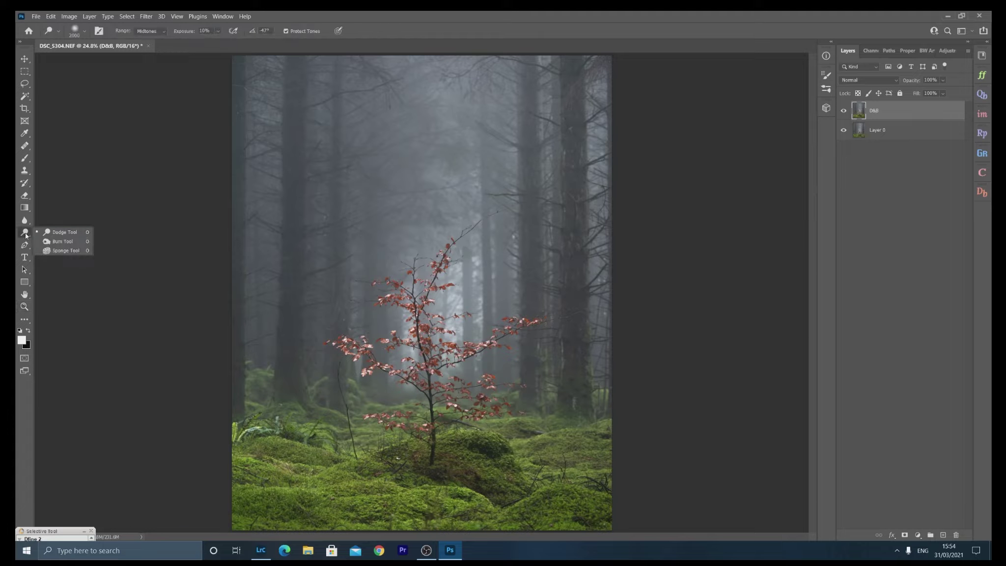
{"action": "left_click", "coordinate": [55, 234]}
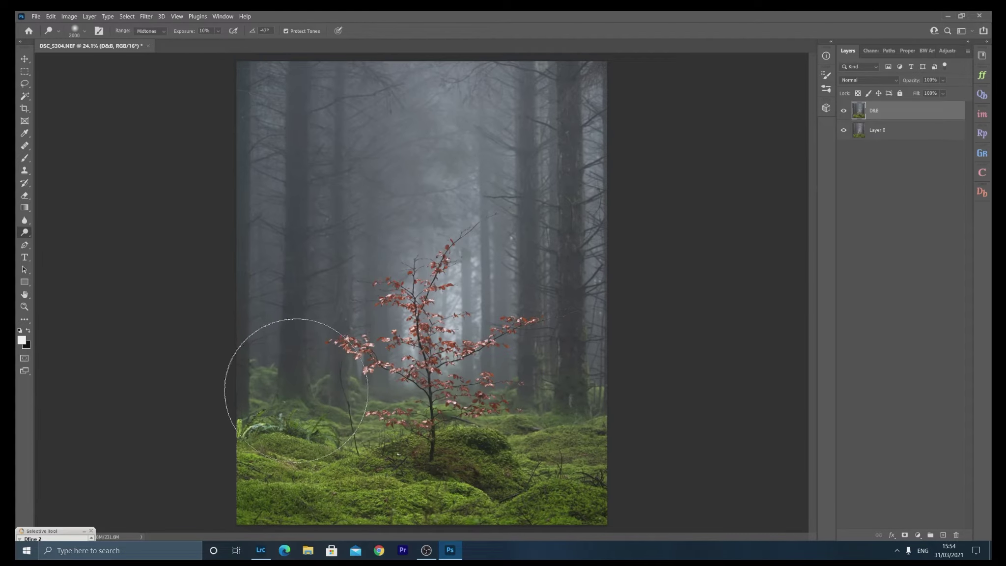
{"action": "scroll", "coordinate": [295, 383], "scroll_direction": "down", "scroll_amount": 1}
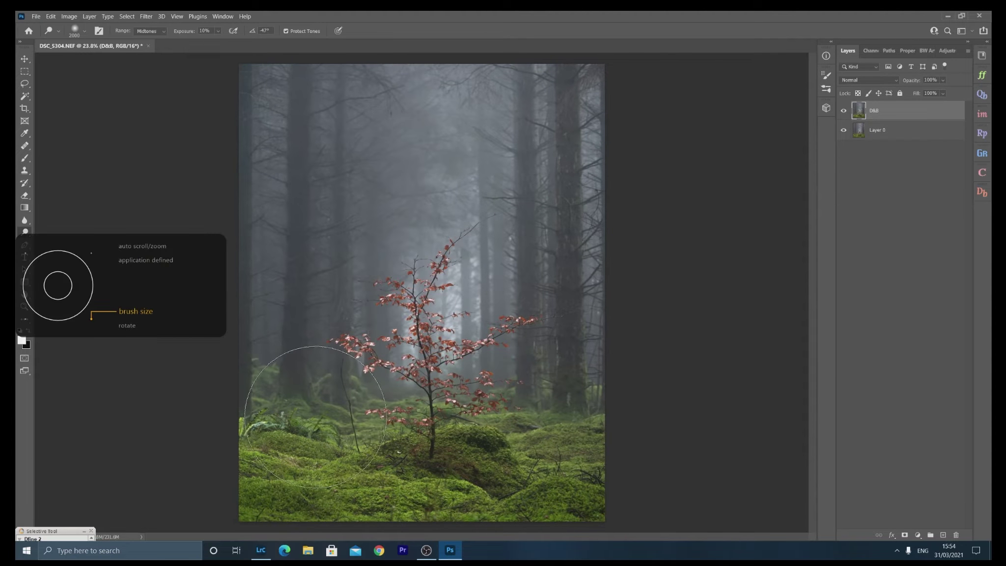
{"action": "key", "text": "bracketleft"}
{"action": "key", "text": "bracketleft"}
{"action": "key", "text": "bracketleft"}
{"action": "key", "text": "bracketleft"}
{"action": "key", "text": "bracketleft"}
{"action": "key", "text": "bracketleft"}
{"action": "key", "text": "bracketleft"}
{"action": "key", "text": "bracketleft"}
{"action": "key", "text": "bracketleft"}
{"action": "key", "text": "bracketleft"}
{"action": "key", "text": "bracketleft"}
{"action": "key", "text": "bracketleft"}
{"action": "key", "text": "bracketleft"}
{"action": "key", "text": "bracketleft"}
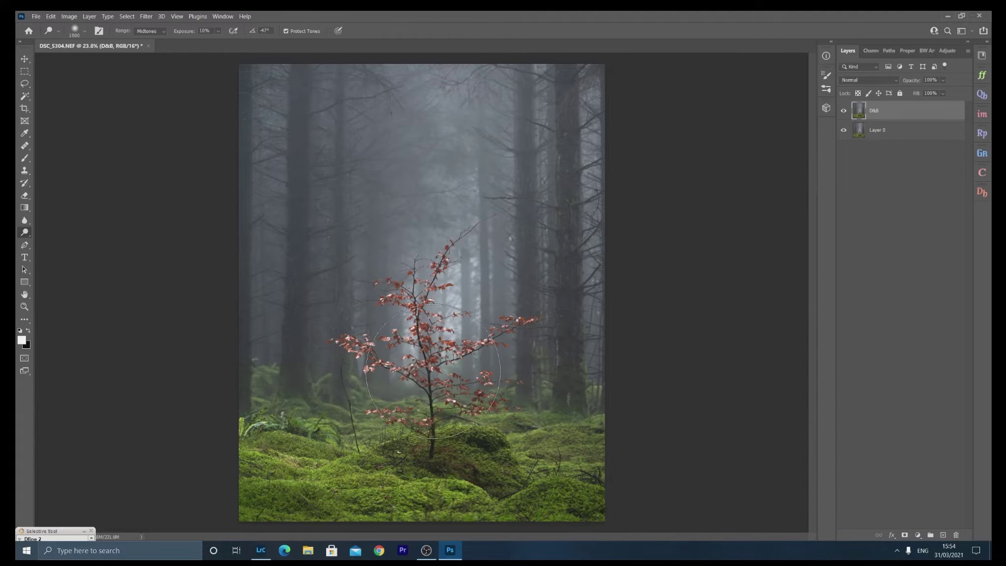
{"action": "key", "text": "bracketright"}
{"action": "key", "text": "bracketright"}
{"action": "key", "text": "bracketright"}
{"action": "key", "text": "bracketright"}
{"action": "key", "text": "bracketright"}
{"action": "key", "text": "bracketright"}
{"action": "key", "text": "bracketright"}
{"action": "key", "text": "bracketright"}
{"action": "key", "text": "bracketright"}
{"action": "key", "text": "bracketright"}
{"action": "key", "text": "bracketright"}
{"action": "key", "text": "bracketright"}
{"action": "key", "text": "bracketright"}
{"action": "key", "text": "bracketright"}
{"action": "key", "text": "bracketright"}
{"action": "key", "text": "bracketright"}
{"action": "key", "text": "bracketright"}
{"action": "key", "text": "bracketright"}
{"action": "key", "text": "bracketright"}
{"action": "key", "text": "bracketright"}
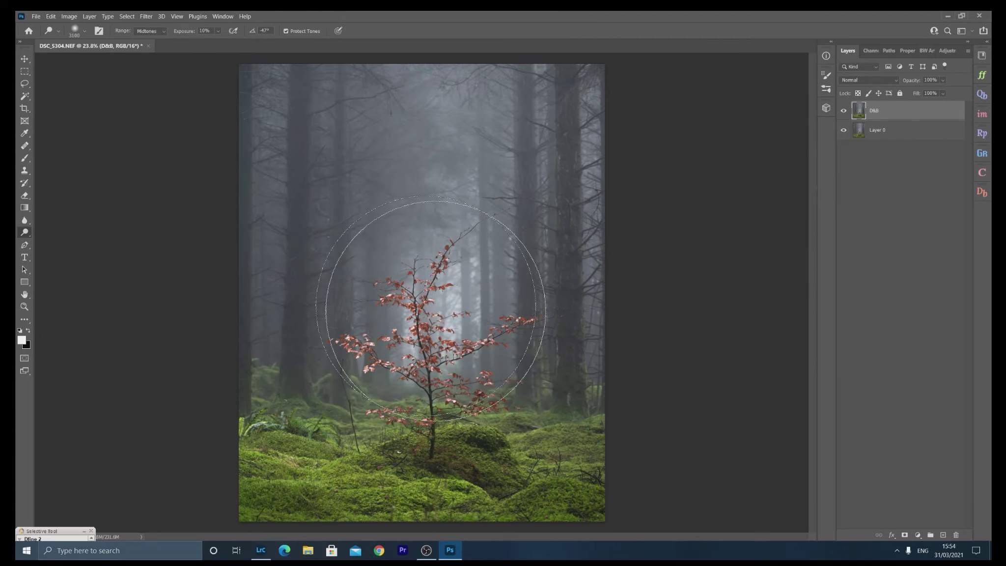
{"action": "key", "text": "bracketleft"}
{"action": "key", "text": "bracketleft"}
{"action": "key", "text": "bracketleft"}
{"action": "key", "text": "bracketleft"}
{"action": "key", "text": "bracketleft"}
{"action": "key", "text": "bracketleft"}
{"action": "key", "text": "bracketleft"}
{"action": "key", "text": "bracketleft"}
{"action": "key", "text": "bracketleft"}
{"action": "key", "text": "bracketleft"}
{"action": "key", "text": "bracketleft"}
{"action": "key", "text": "bracketleft"}
{"action": "key", "text": "bracketleft"}
{"action": "key", "text": "bracketleft"}
{"action": "key", "text": "bracketleft"}
{"action": "key", "text": "bracketleft"}
{"action": "key", "text": "bracketleft"}
{"action": "key", "text": "bracketleft"}
{"action": "key", "text": "bracketleft"}
{"action": "key", "text": "bracketleft"}
{"action": "key", "text": "bracketleft"}
{"action": "key", "text": "bracketleft"}
{"action": "key", "text": "bracketleft"}
{"action": "key", "text": "bracketleft"}
{"action": "key", "text": "bracketleft"}
{"action": "key", "text": "bracketleft"}
{"action": "key", "text": "bracketleft"}
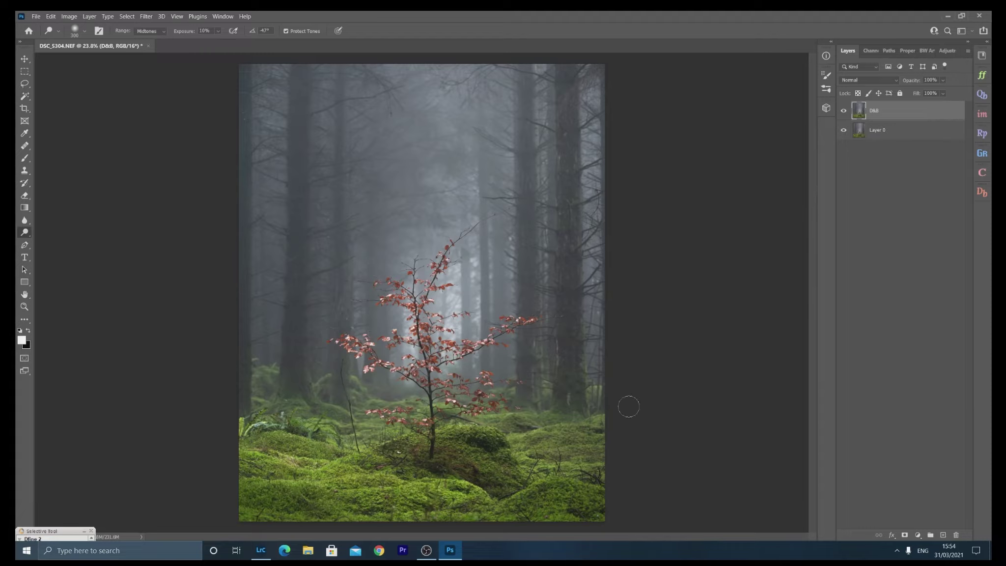
Step: Use the Burn Tool at brush size 300 to darken the shadow between the moss mounds
{"action": "right_click", "coordinate": [19, 234]}
{"action": "left_click", "coordinate": [54, 241]}
{"action": "key", "text": "bracketright"}
{"action": "key", "text": "bracketleft"}
{"action": "key", "text": "bracketleft"}
{"action": "key", "text": "bracketleft"}
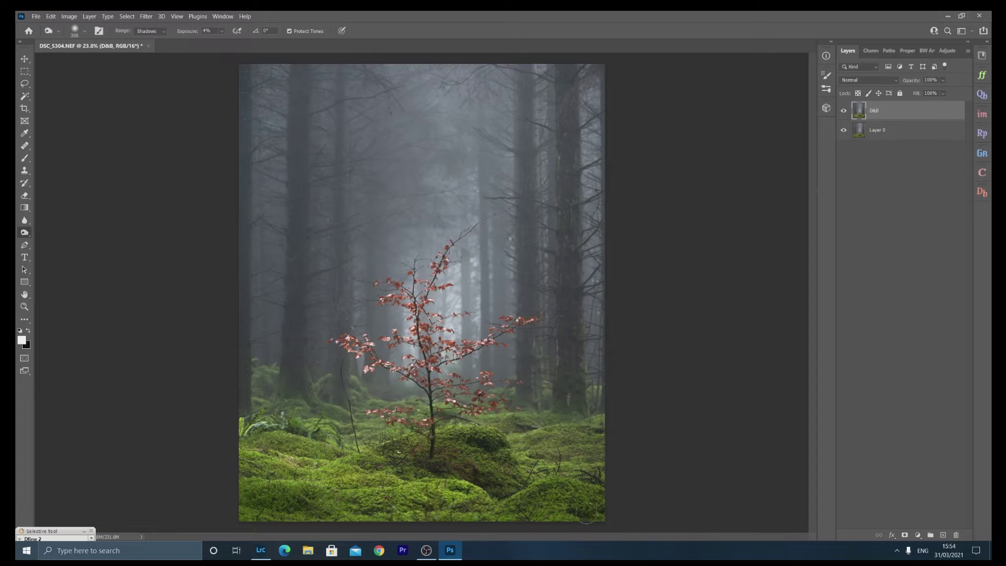
{"action": "mouse_move", "coordinate": [428, 511]}
{"action": "left_mouse_down"}
{"action": "mouse_move", "coordinate": [486, 445]}
{"action": "mouse_move", "coordinate": [511, 450]}
{"action": "mouse_move", "coordinate": [498, 486]}
{"action": "left_mouse_up"}
Step: Toggle the D&B layer's visibility repeatedly to compare the burn with the original
{"action": "left_click", "coordinate": [845, 112]}
{"action": "left_click", "coordinate": [846, 114]}
{"action": "left_click", "coordinate": [845, 112]}
{"action": "left_click", "coordinate": [845, 112]}
{"action": "left_click", "coordinate": [845, 112]}
{"action": "left_click", "coordinate": [845, 112]}
{"action": "key", "text": "bracketright"}
{"action": "key", "text": "bracketright"}
{"action": "key", "text": "bracketright"}
{"action": "key", "text": "bracketright"}
{"action": "key", "text": "bracketright"}
{"action": "key", "text": "bracketright"}
{"action": "key", "text": "bracketright"}
{"action": "left_click", "coordinate": [843, 112]}
{"action": "left_click", "coordinate": [843, 112]}
{"action": "left_click", "coordinate": [844, 111]}
{"action": "left_click", "coordinate": [844, 111]}
Step: Stamp all visible layers into a new Layer 1 and zoom in on the sapling's base
{"action": "key", "text": "ctrl+shift+alt+e"}
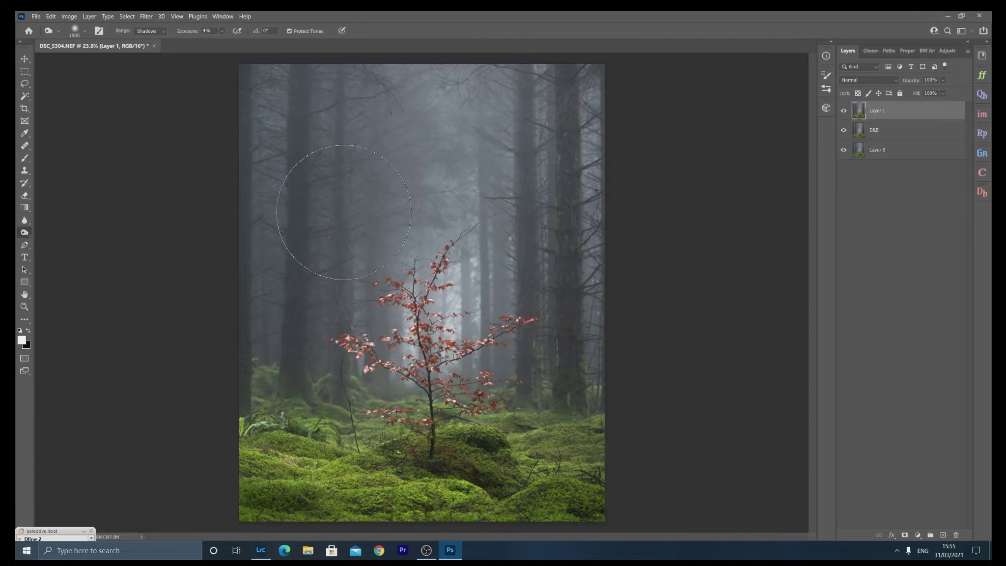
{"action": "left_click", "coordinate": [25, 307]}
{"action": "left_click", "coordinate": [358, 388]}
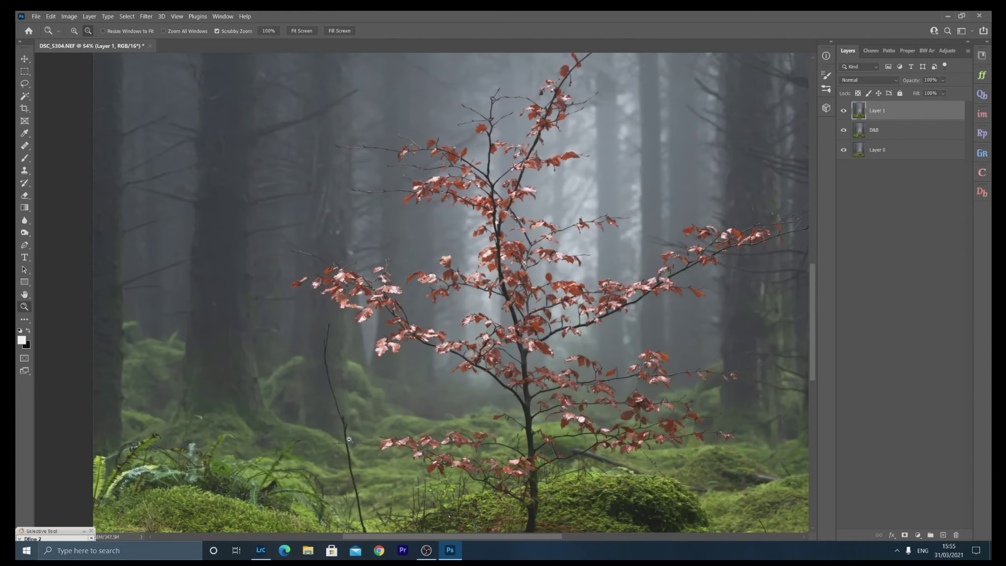
{"action": "left_click_drag", "start_coordinate": [352, 430], "coordinate": [349, 345]}
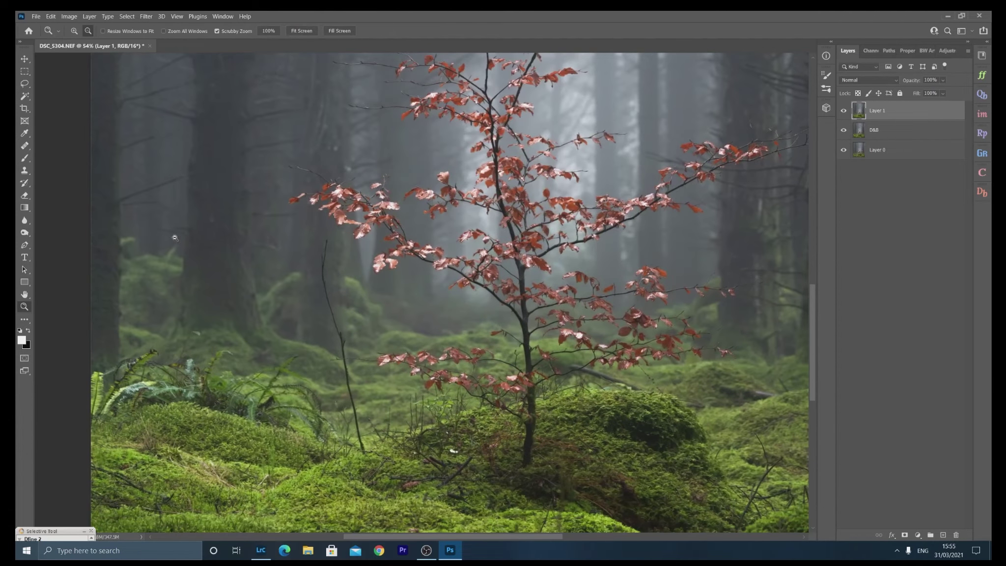
Step: Clone out the thin twig left of the sapling with a size-70 Clone Stamp
{"action": "left_click", "coordinate": [26, 170]}
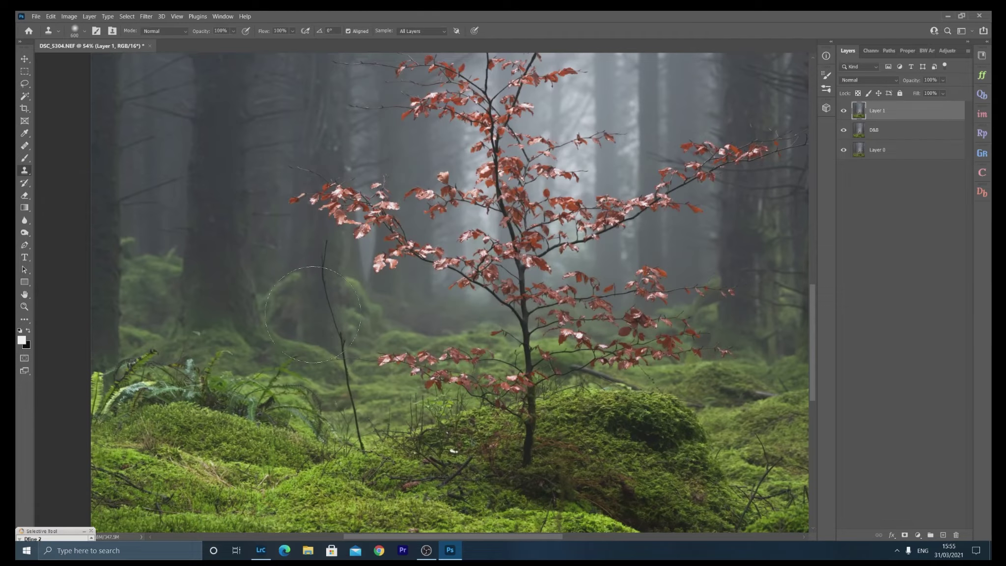
{"action": "key", "text": "bracketleft"}
{"action": "key", "text": "bracketleft"}
{"action": "key", "text": "bracketleft"}
{"action": "key", "text": "bracketleft"}
{"action": "key", "text": "bracketleft"}
{"action": "key", "text": "bracketleft"}
{"action": "key", "text": "bracketleft"}
{"action": "mouse_move", "coordinate": [316, 251]}
{"action": "left_mouse_down"}
{"action": "mouse_move", "coordinate": [319, 296]}
{"action": "mouse_move", "coordinate": [344, 353]}
{"action": "left_mouse_up"}
{"action": "mouse_move", "coordinate": [364, 446]}
{"action": "left_mouse_down"}
{"action": "mouse_move", "coordinate": [364, 411]}
{"action": "mouse_move", "coordinate": [352, 416]}
{"action": "mouse_move", "coordinate": [346, 383]}
{"action": "mouse_move", "coordinate": [365, 387]}
{"action": "mouse_move", "coordinate": [348, 370]}
{"action": "mouse_move", "coordinate": [295, 372]}
{"action": "mouse_move", "coordinate": [327, 321]}
{"action": "left_mouse_up"}
Step: Zoom in closer and clone away the dark streak with a size-9 brush
{"action": "key", "text": "z"}
{"action": "left_click", "coordinate": [25, 172]}
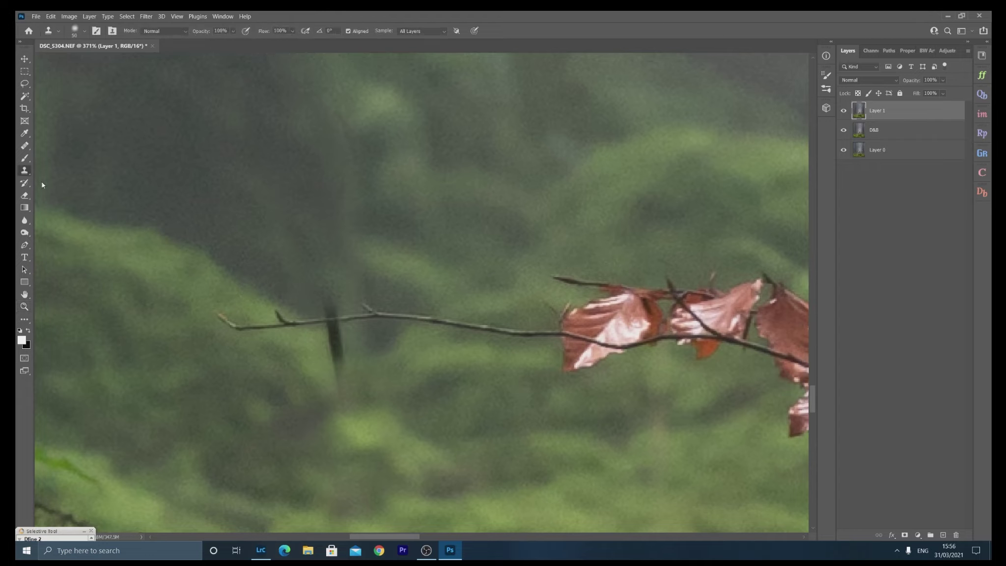
{"action": "key", "text": "bracketleft"}
{"action": "key", "text": "bracketleft"}
{"action": "mouse_move", "coordinate": [344, 390]}
{"action": "left_mouse_down"}
{"action": "mouse_move", "coordinate": [328, 375]}
{"action": "mouse_move", "coordinate": [338, 347]}
{"action": "mouse_move", "coordinate": [326, 329]}
{"action": "mouse_move", "coordinate": [332, 295]}
{"action": "left_mouse_up"}
{"action": "left_click", "coordinate": [329, 283], "text": "alt"}
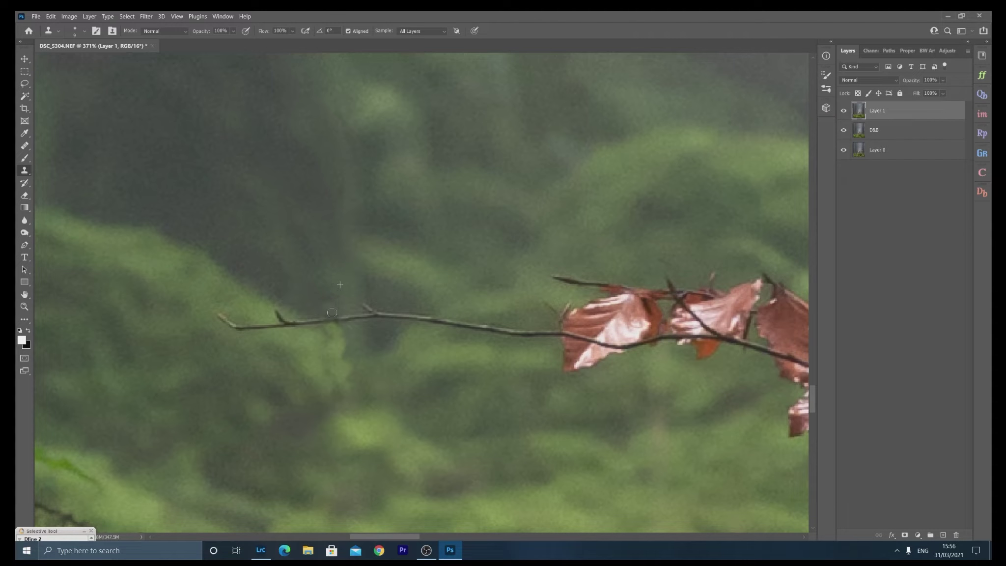
Step: Fit the photo on screen and toggle Layer 1 to compare the cloning
{"action": "left_click", "coordinate": [25, 308]}
{"action": "left_click", "coordinate": [301, 31]}
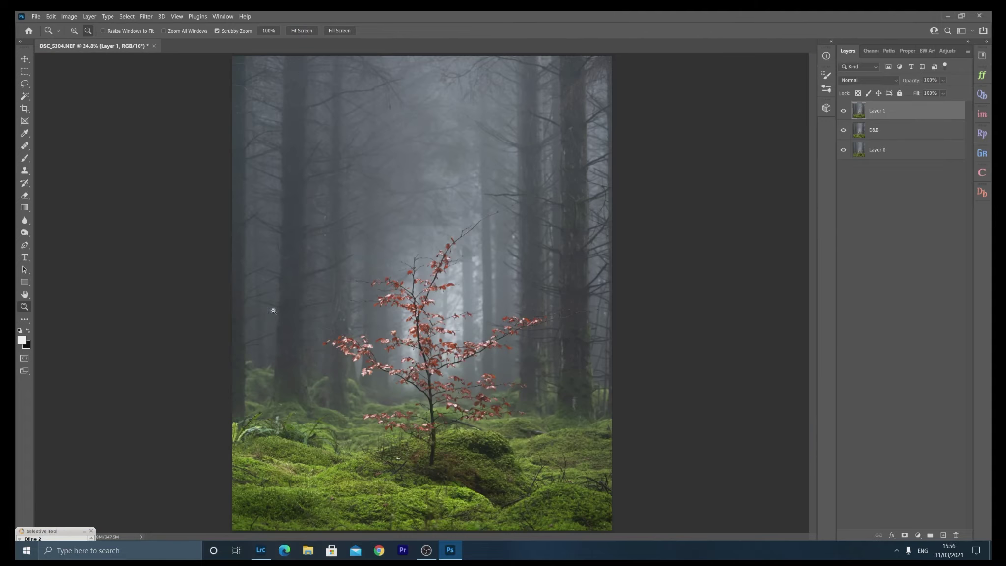
{"action": "left_click", "coordinate": [844, 110]}
{"action": "left_click", "coordinate": [845, 112]}
{"action": "left_click", "coordinate": [845, 110]}
{"action": "left_click", "coordinate": [844, 111]}
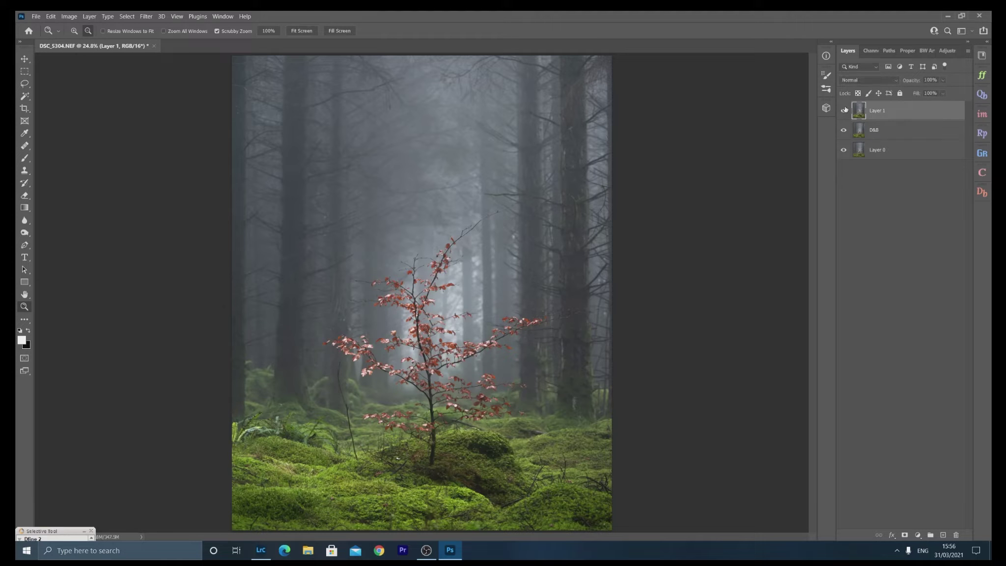
{"action": "left_click", "coordinate": [844, 110]}
{"action": "left_click", "coordinate": [844, 111]}
Step: Create a blurred Orton Effect glow layer from the RP3 Dodge And Burn panel
{"action": "right_click", "coordinate": [902, 110]}
{"action": "left_click", "coordinate": [920, 108]}
{"action": "left_click", "coordinate": [982, 192]}
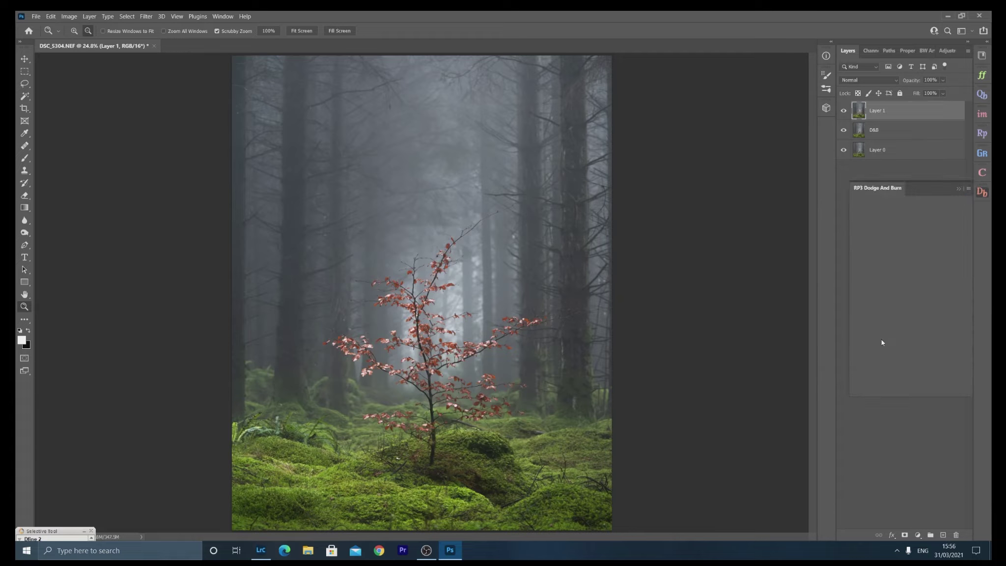
{"action": "left_click", "coordinate": [882, 356]}
{"action": "left_click", "coordinate": [334, 225]}
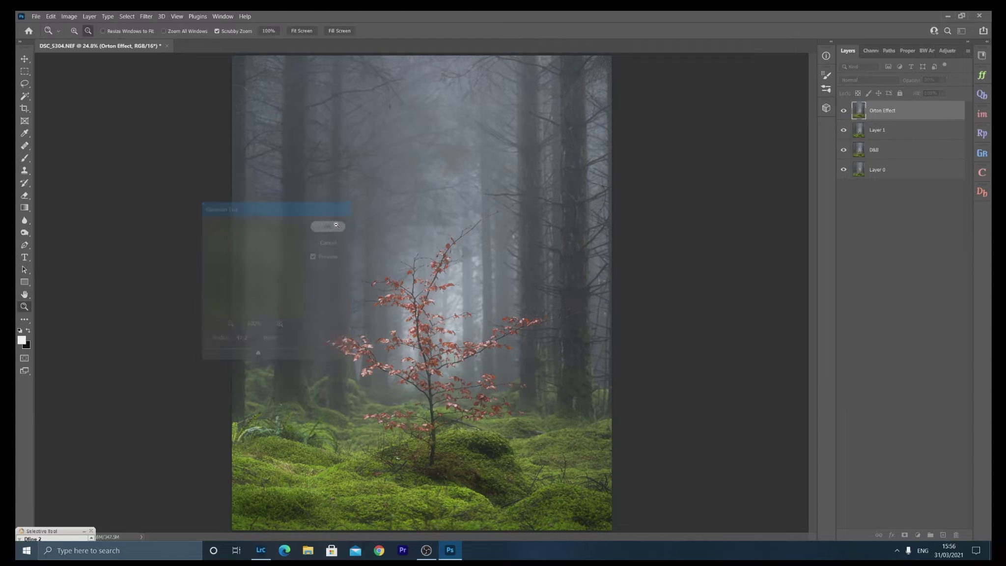
{"action": "left_click", "coordinate": [247, 341]}
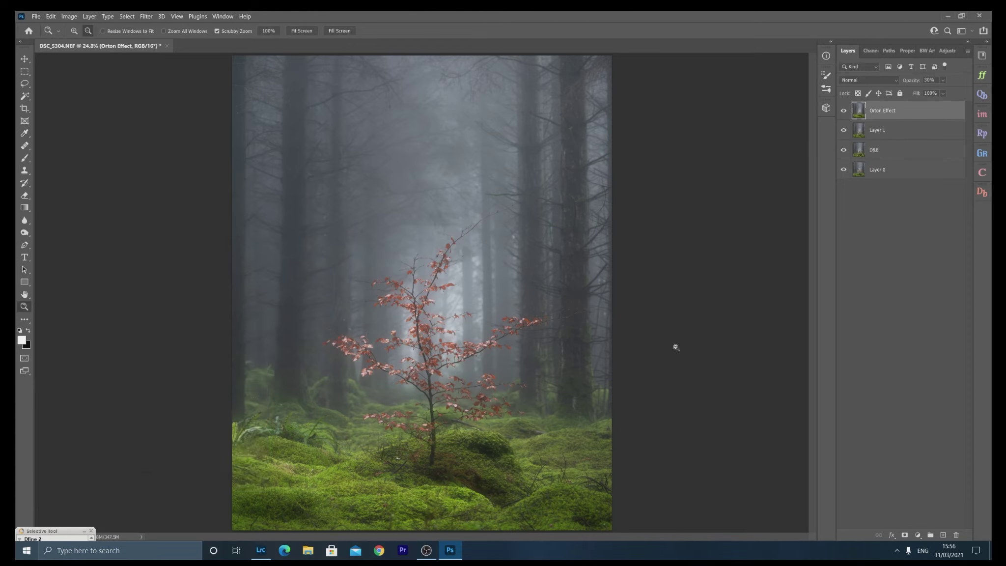
Step: Compare with and without the glow, then lower the Orton Effect opacity to about 20%
{"action": "left_click", "coordinate": [848, 113]}
{"action": "left_click", "coordinate": [848, 113]}
{"action": "left_click", "coordinate": [849, 113]}
{"action": "left_click", "coordinate": [848, 113]}
{"action": "left_click_drag", "start_coordinate": [912, 80], "coordinate": [908, 81]}
Step: Mask the Orton Effect layer and paint black over the beech sapling and foreground moss
{"action": "left_click", "coordinate": [906, 536]}
{"action": "key", "text": "x"}
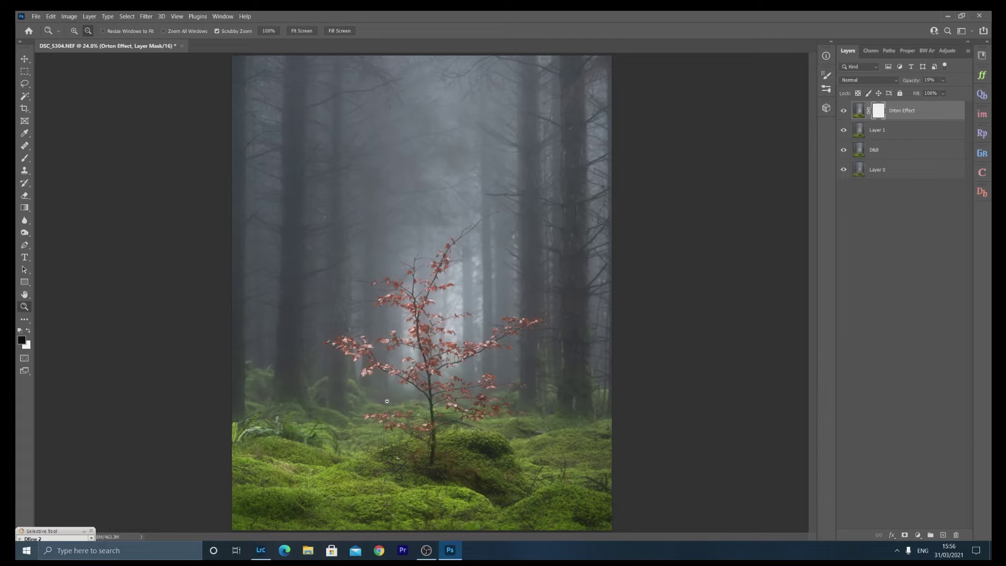
{"action": "key", "text": "b"}
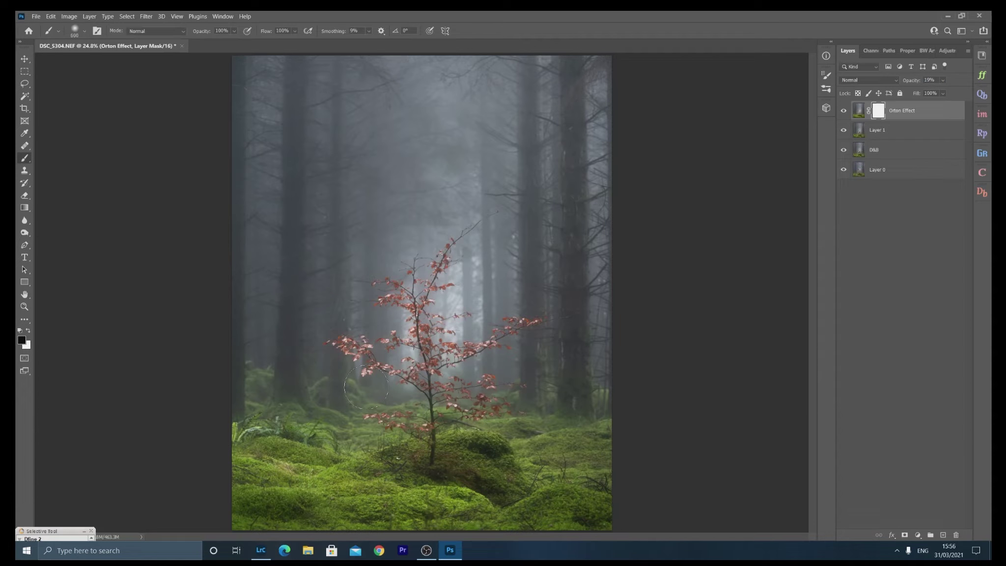
{"action": "key", "text": "bracketright"}
{"action": "key", "text": "bracketright"}
{"action": "key", "text": "bracketright"}
{"action": "key", "text": "bracketright"}
{"action": "key", "text": "bracketright"}
{"action": "key", "text": "bracketright"}
{"action": "key", "text": "bracketright"}
{"action": "key", "text": "bracketright"}
{"action": "key", "text": "bracketright"}
{"action": "key", "text": "bracketright"}
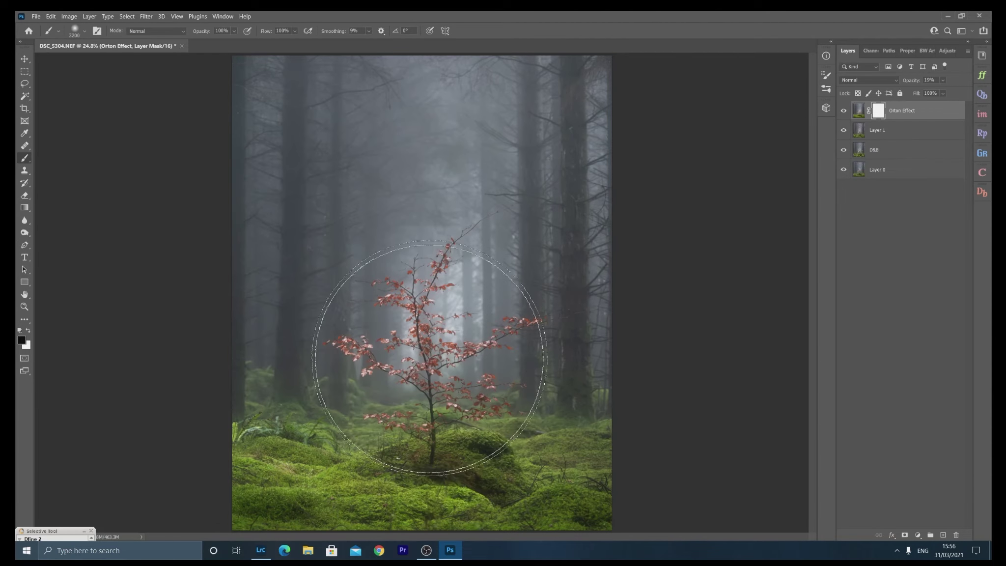
{"action": "left_click", "coordinate": [430, 355]}
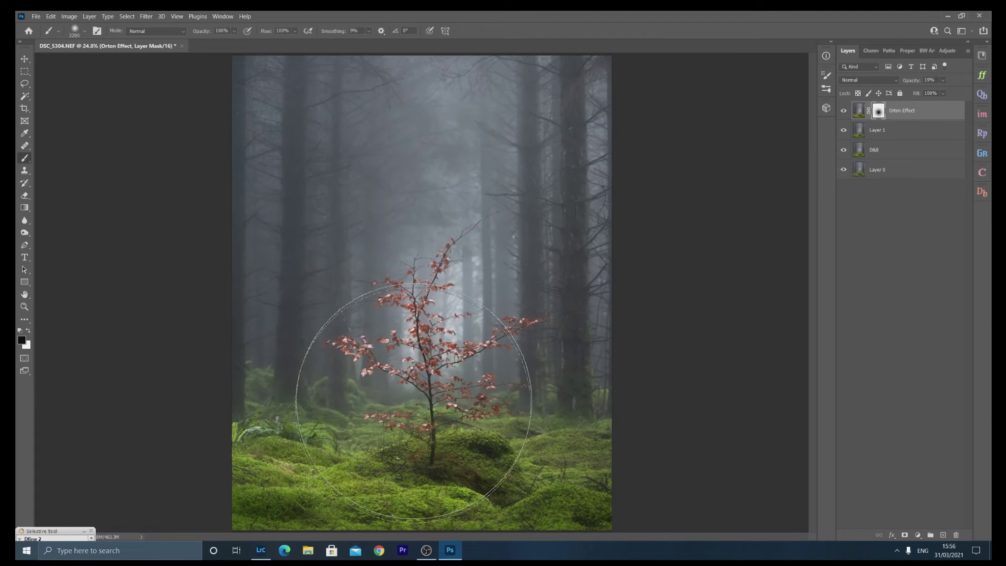
{"action": "key", "text": "bracketleft"}
{"action": "key", "text": "bracketleft"}
{"action": "key", "text": "bracketleft"}
{"action": "key", "text": "bracketleft"}
{"action": "key", "text": "bracketleft"}
{"action": "key", "text": "bracketleft"}
{"action": "key", "text": "bracketleft"}
{"action": "key", "text": "bracketleft"}
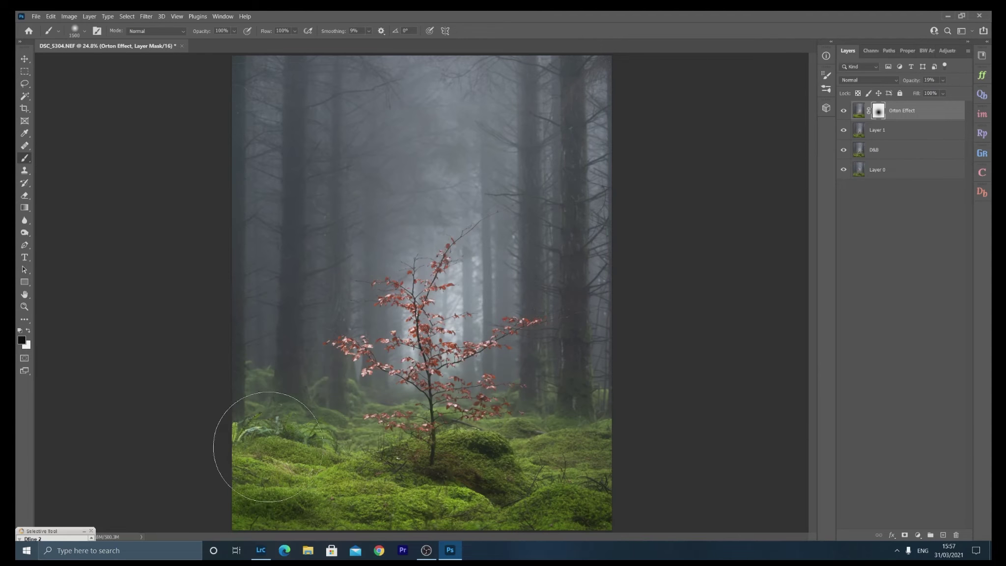
{"action": "key", "text": "bracketleft"}
{"action": "key", "text": "bracketleft"}
{"action": "key", "text": "bracketleft"}
{"action": "left_click_drag", "start_coordinate": [417, 465], "coordinate": [442, 484]}
{"action": "left_click_drag", "start_coordinate": [463, 440], "coordinate": [487, 464]}
Step: Toggle the Orton Effect layer off and on to compare the glow
{"action": "left_click", "coordinate": [846, 113]}
{"action": "left_click", "coordinate": [845, 113]}
{"action": "left_click", "coordinate": [846, 112]}
{"action": "left_click", "coordinate": [845, 111]}
Step: Stamp all visible layers into a new Layer 2 and convert it to a smart object
{"action": "key", "text": "ctrl+shift+alt+e"}
{"action": "key", "text": "x"}
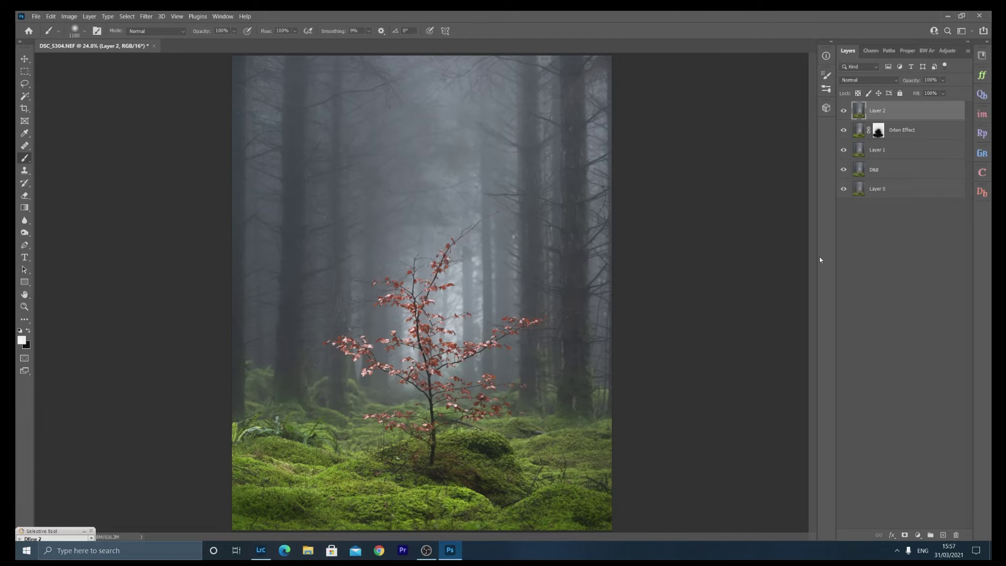
{"action": "right_click", "coordinate": [859, 111]}
{"action": "left_click", "coordinate": [885, 240]}
{"action": "left_click", "coordinate": [146, 16]}
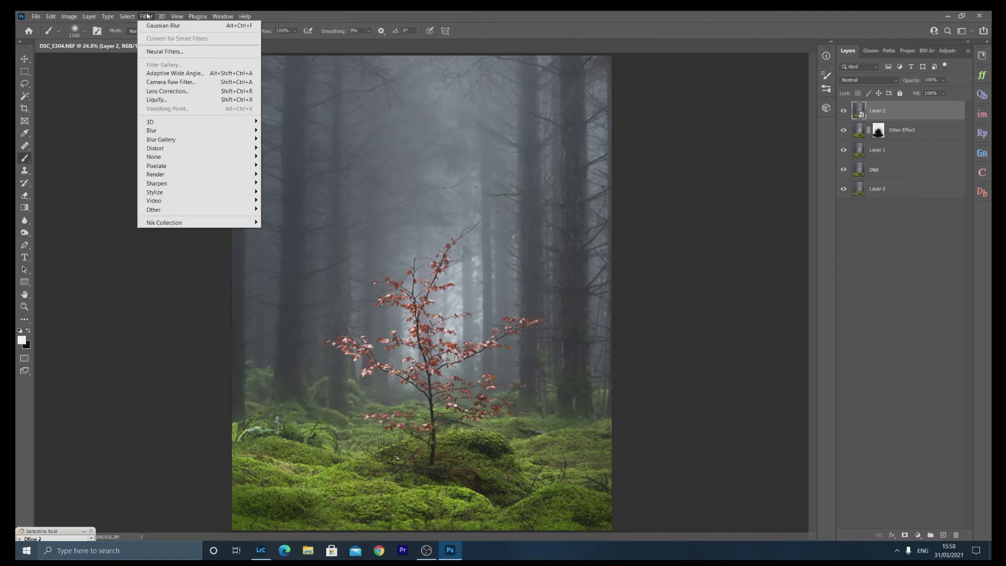
Step: In Camera Raw, add a top graduated filter with Blacks -5 and Highlights -22
{"action": "left_click", "coordinate": [184, 82]}
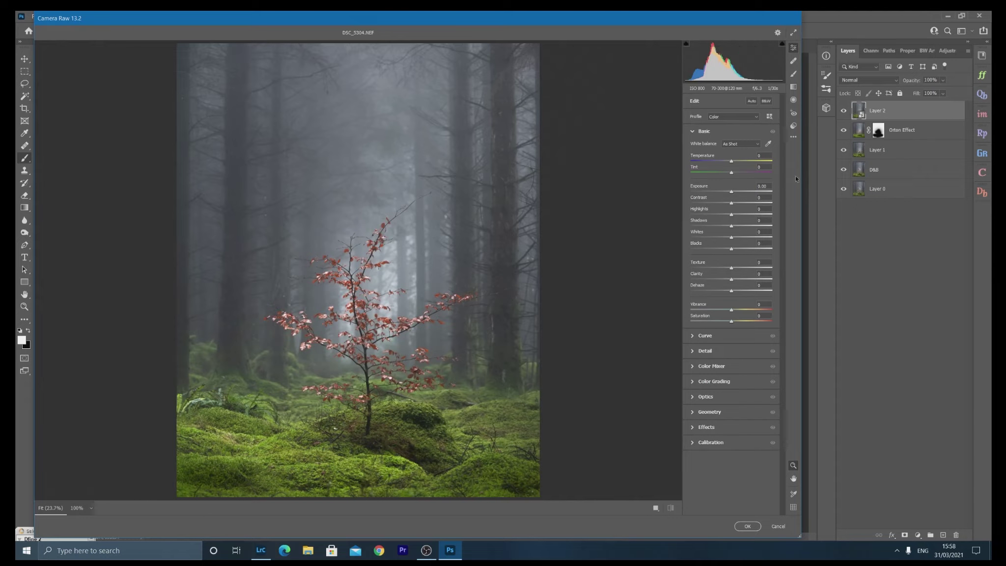
{"action": "left_click", "coordinate": [793, 87]}
{"action": "left_click_drag", "start_coordinate": [336, 44], "coordinate": [330, 158]}
{"action": "left_click_drag", "start_coordinate": [731, 249], "coordinate": [730, 253]}
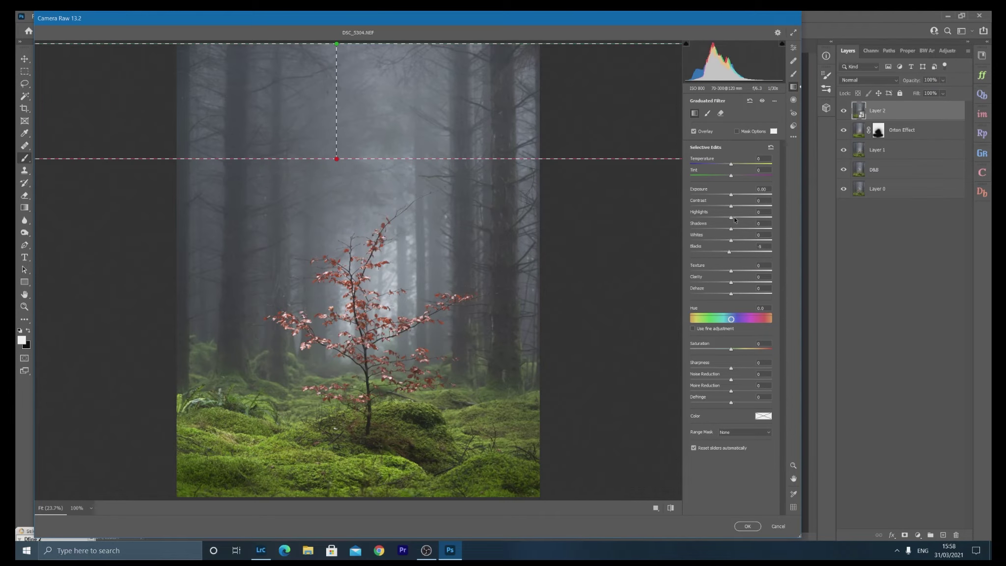
{"action": "mouse_move", "coordinate": [731, 218]}
{"action": "left_mouse_down"}
{"action": "mouse_move", "coordinate": [712, 219]}
{"action": "mouse_move", "coordinate": [722, 218]}
{"action": "left_mouse_up"}
Step: Add a bottom graduated filter lowering Shadows to -18
{"action": "left_click_drag", "start_coordinate": [356, 499], "coordinate": [357, 445]}
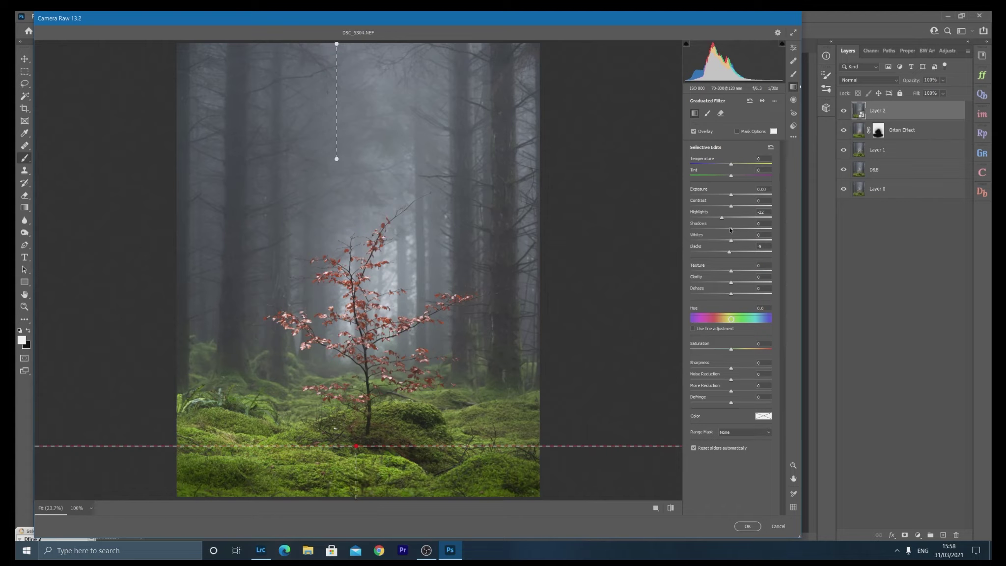
{"action": "left_click_drag", "start_coordinate": [730, 228], "coordinate": [726, 253]}
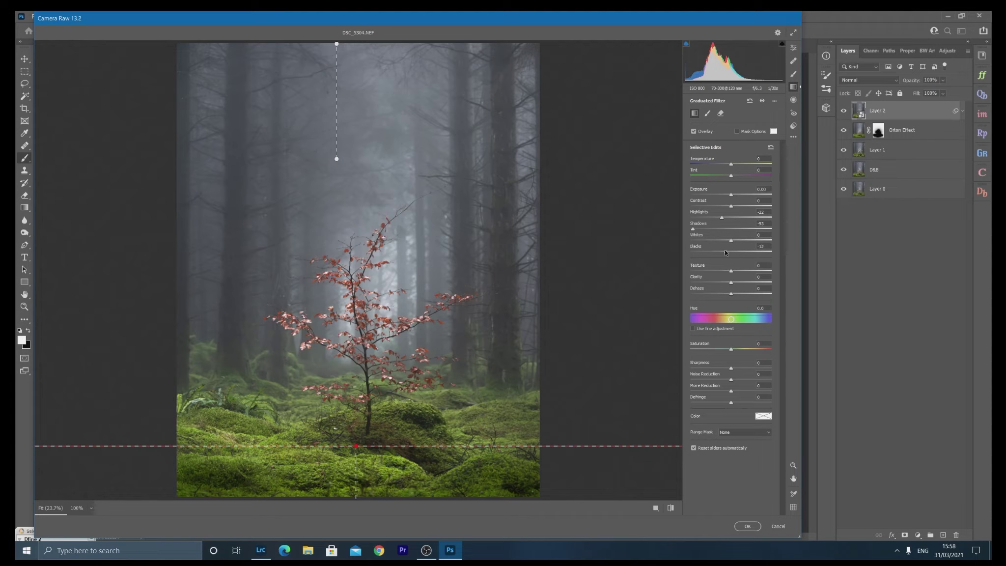
{"action": "left_click", "coordinate": [794, 99]}
Step: Draw a large radial area around the sapling and raise its Whites to about +33
{"action": "left_click_drag", "start_coordinate": [375, 317], "coordinate": [460, 405]}
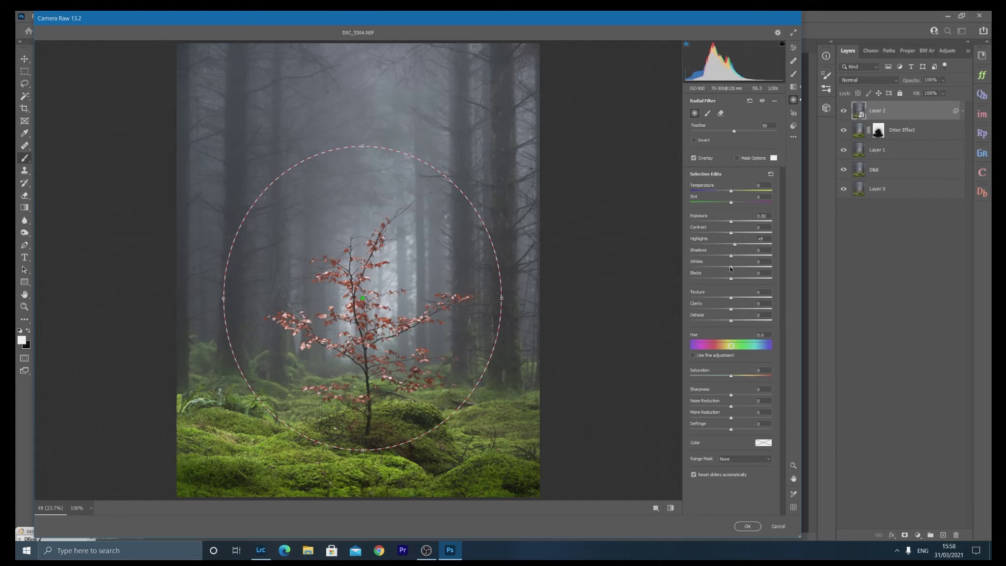
{"action": "left_click_drag", "start_coordinate": [735, 269], "coordinate": [737, 270]}
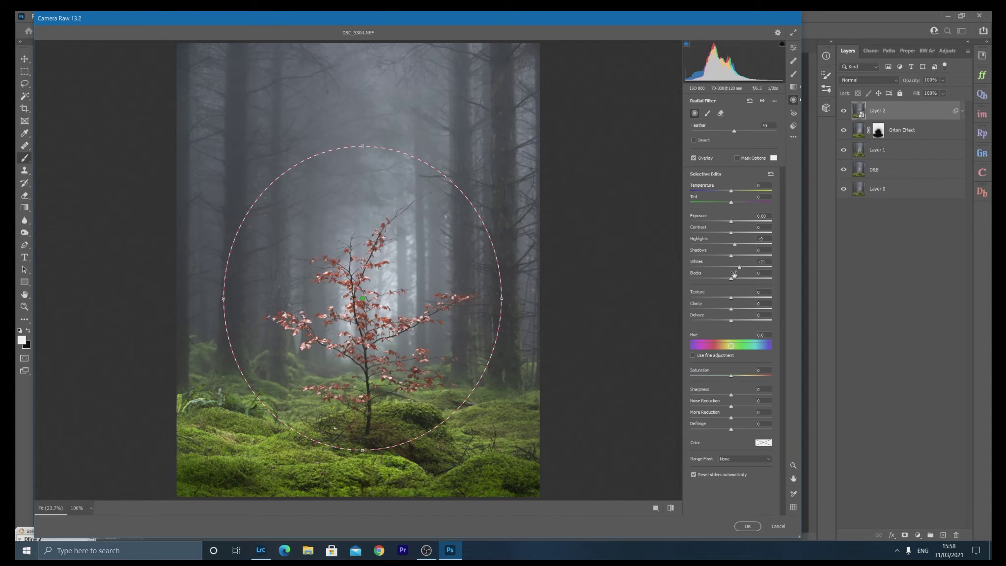
{"action": "left_click_drag", "start_coordinate": [742, 268], "coordinate": [746, 269]}
{"action": "left_click", "coordinate": [794, 47]}
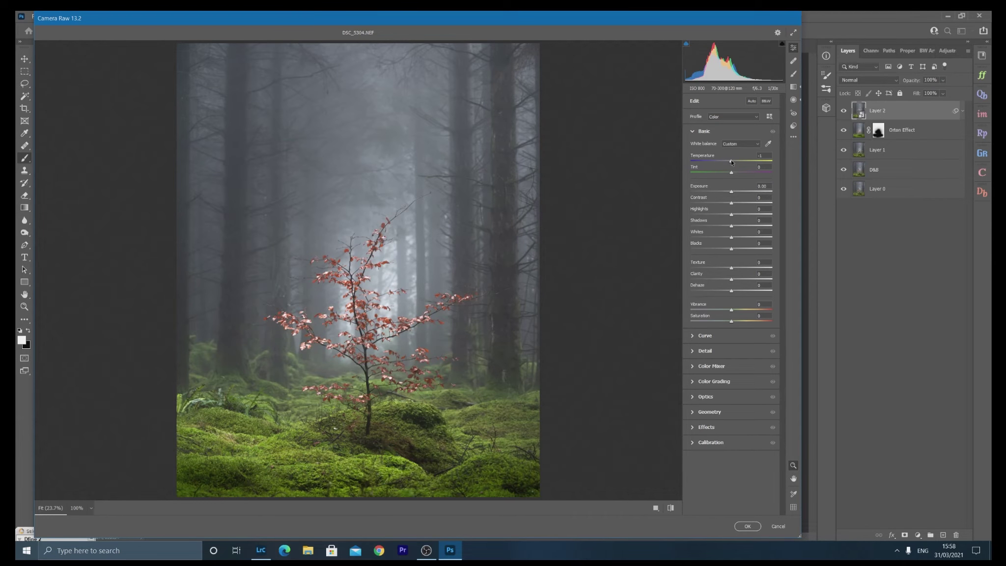
Step: Cool Temperature to -7 and lower Blues saturation to -14 in the Color Mixer
{"action": "left_click_drag", "start_coordinate": [731, 159], "coordinate": [728, 158]}
{"action": "left_click", "coordinate": [692, 366]}
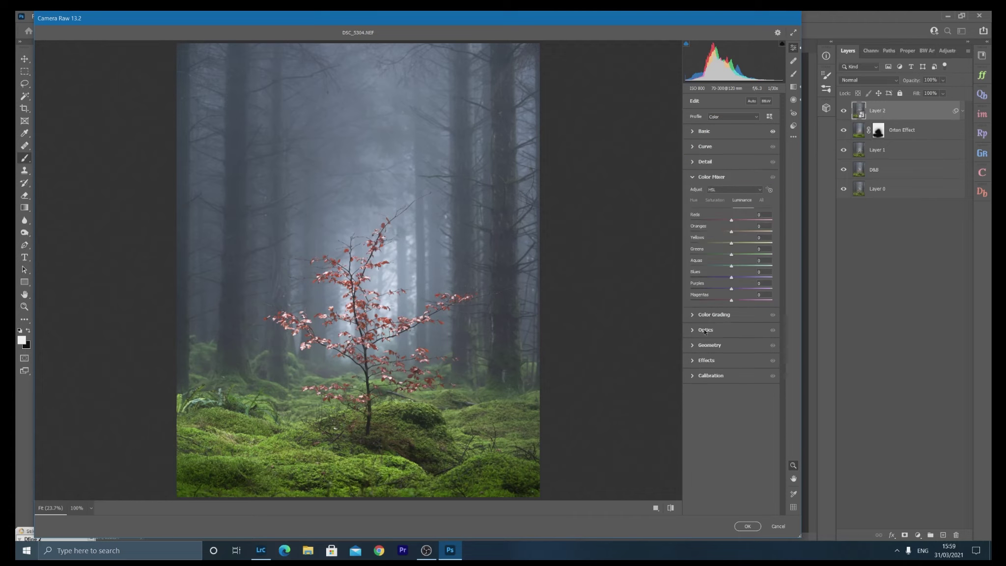
{"action": "left_click", "coordinate": [716, 201]}
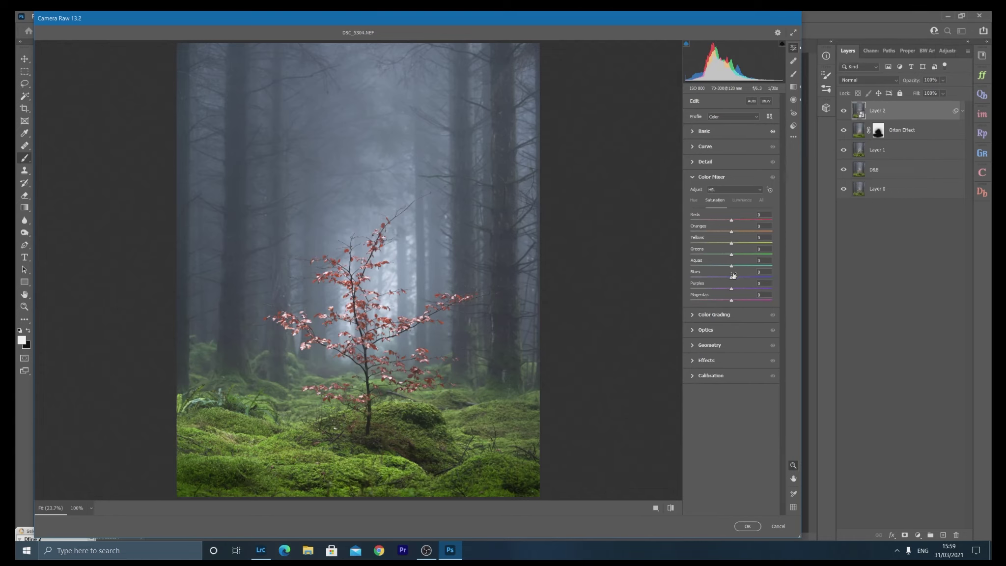
{"action": "left_click_drag", "start_coordinate": [731, 280], "coordinate": [727, 279]}
Step: Set Greens luminance +14, hue -3 and saturation +8 in the Color Mixer
{"action": "left_click", "coordinate": [742, 200]}
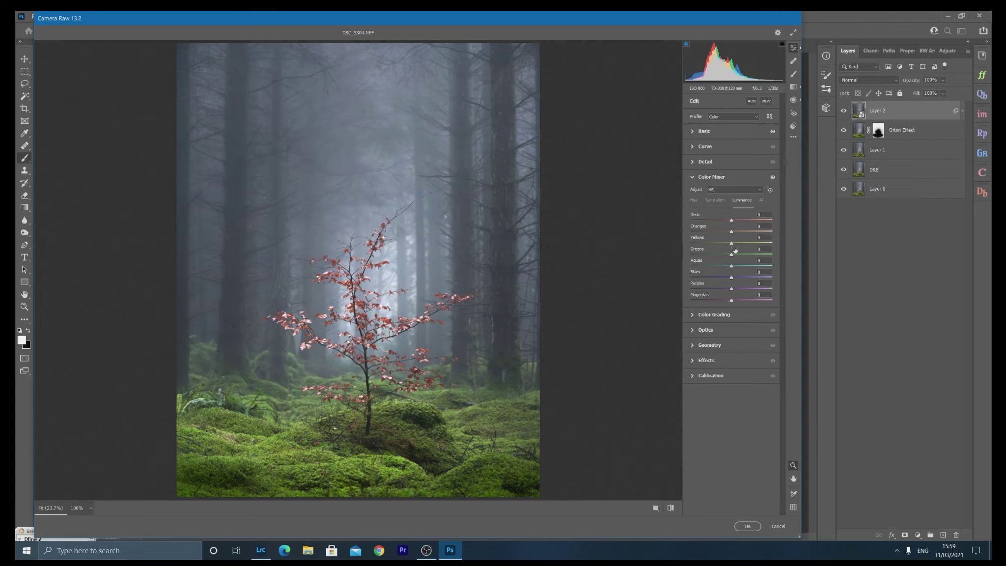
{"action": "left_click_drag", "start_coordinate": [730, 255], "coordinate": [737, 256]}
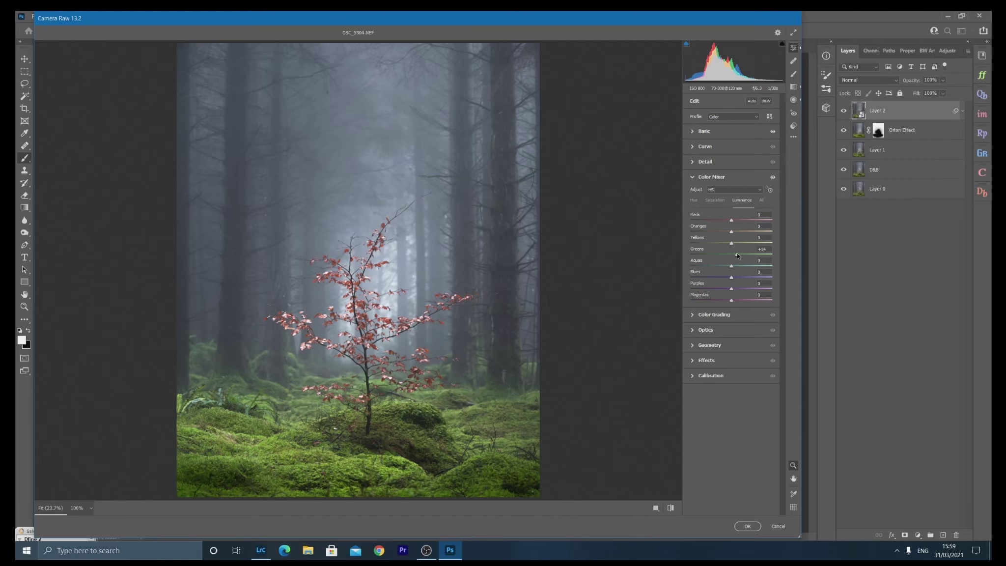
{"action": "left_click", "coordinate": [694, 201]}
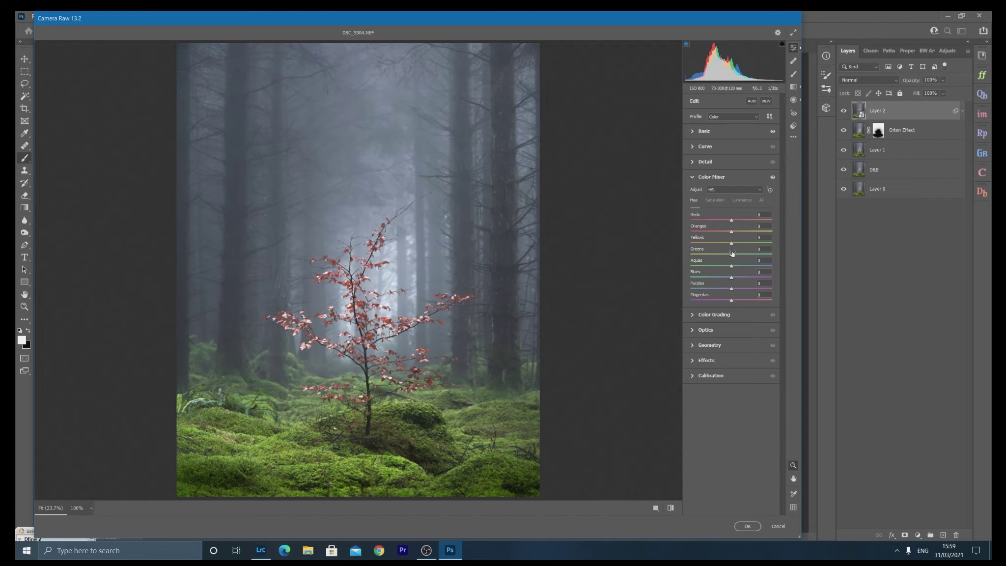
{"action": "left_click_drag", "start_coordinate": [732, 254], "coordinate": [731, 256]}
{"action": "left_click", "coordinate": [723, 206]}
{"action": "left_click_drag", "start_coordinate": [730, 253], "coordinate": [736, 257]}
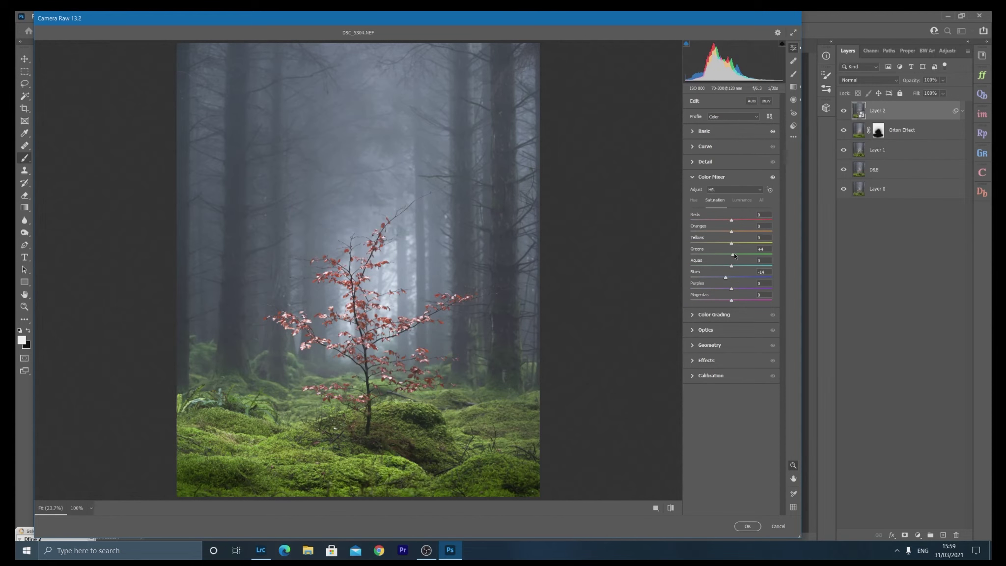
{"action": "left_click", "coordinate": [693, 177]}
{"action": "left_click", "coordinate": [688, 132]}
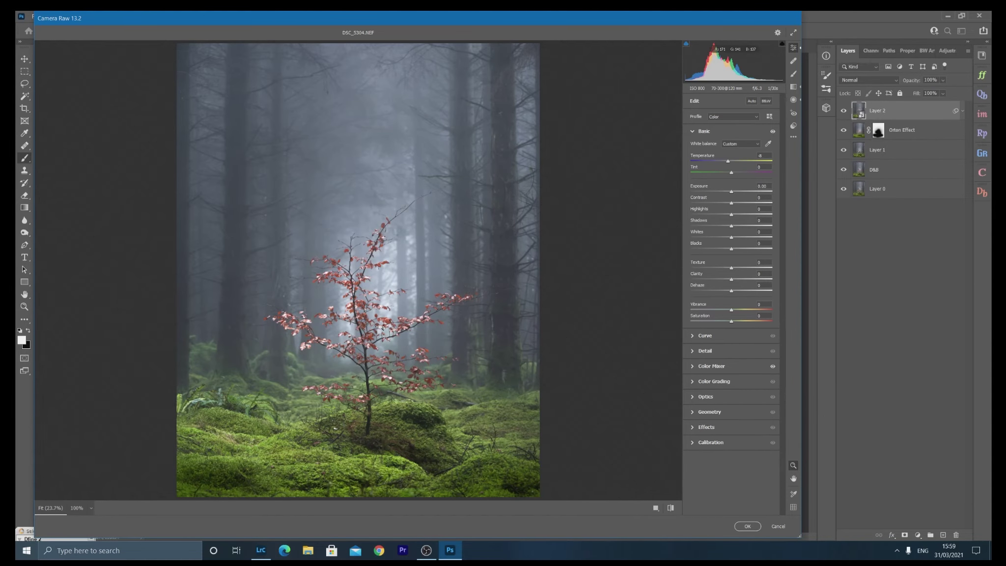
{"action": "left_click_drag", "start_coordinate": [391, 281], "coordinate": [442, 335]}
{"action": "left_click_drag", "start_coordinate": [332, 313], "coordinate": [415, 315]}
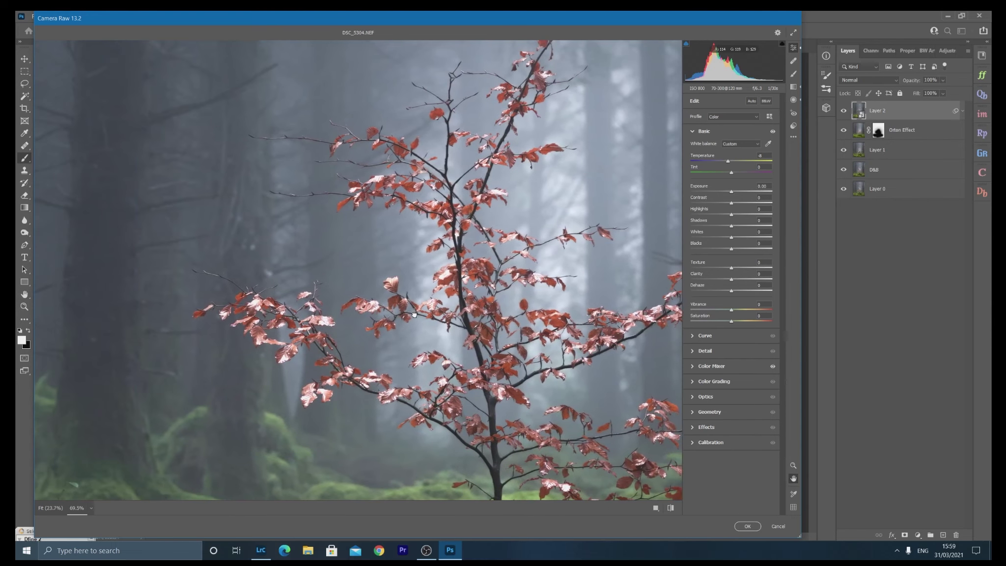
{"action": "scroll", "coordinate": [415, 315], "scroll_direction": "down", "scroll_amount": 5}
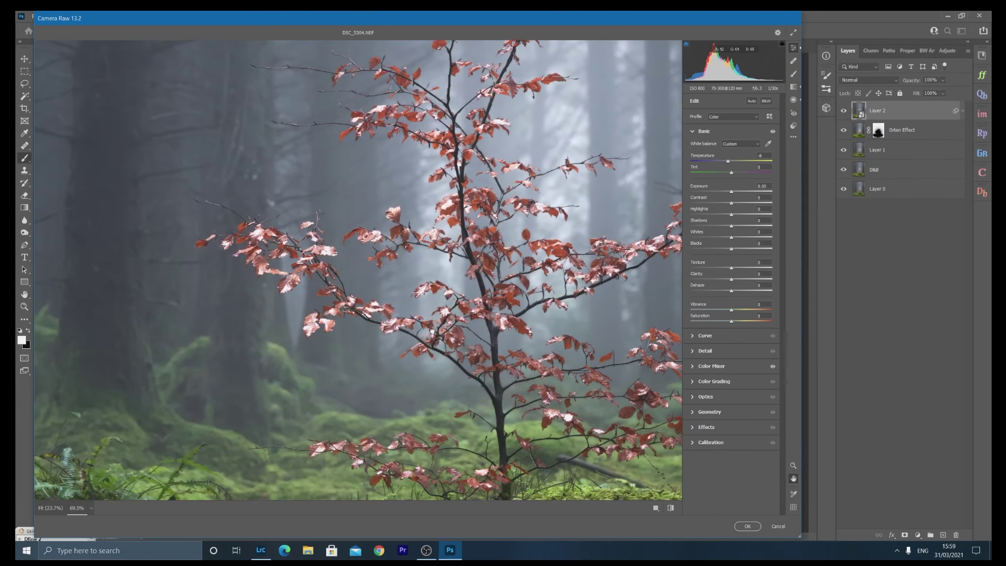
{"action": "scroll", "coordinate": [412, 248], "scroll_direction": "right", "scroll_amount": 3}
{"action": "scroll", "coordinate": [412, 248], "scroll_direction": "up", "scroll_amount": 2}
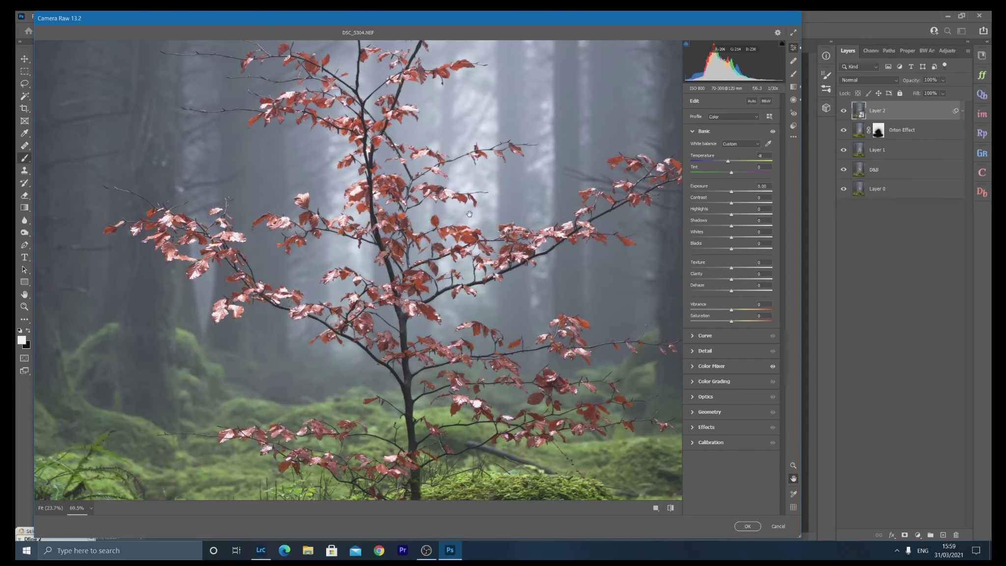
{"action": "scroll", "coordinate": [393, 325], "scroll_direction": "up", "scroll_amount": 1}
{"action": "scroll", "coordinate": [393, 317], "scroll_direction": "down", "scroll_amount": 5}
{"action": "scroll", "coordinate": [374, 245], "scroll_direction": "right", "scroll_amount": 2}
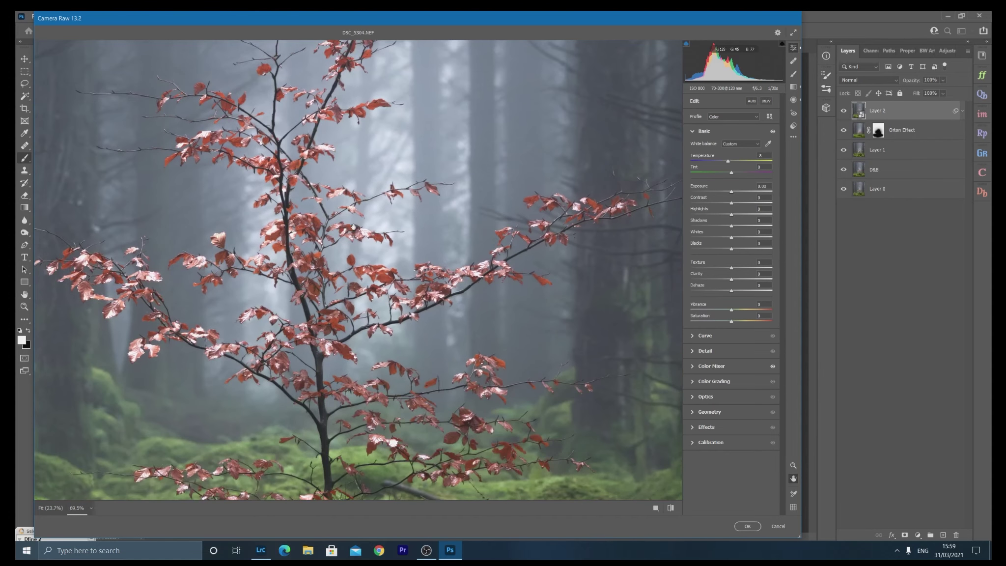
{"action": "scroll", "coordinate": [368, 237], "scroll_direction": "down", "scroll_amount": 1}
{"action": "scroll", "coordinate": [410, 287], "scroll_direction": "left", "scroll_amount": 5}
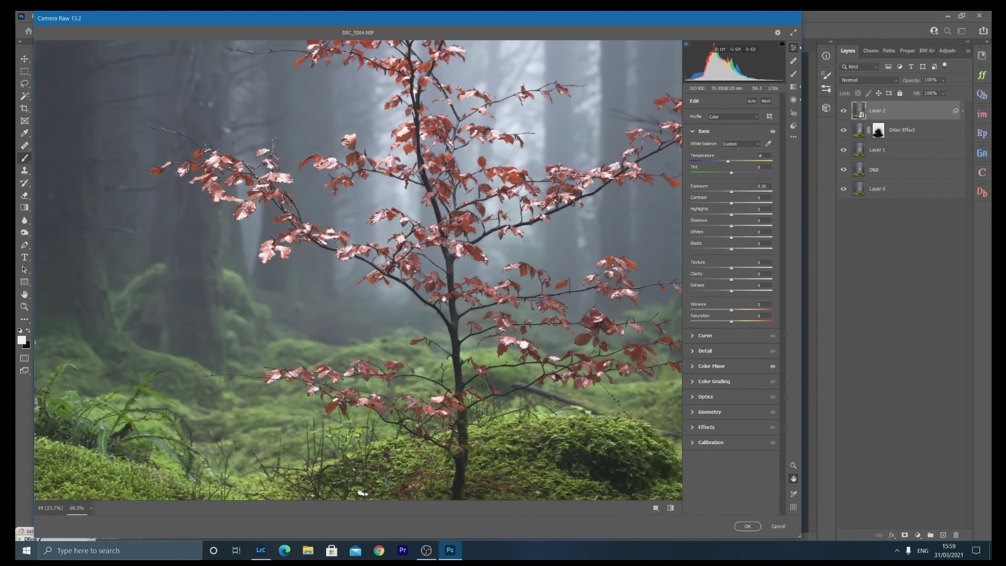
{"action": "scroll", "coordinate": [425, 293], "scroll_direction": "down", "scroll_amount": 4}
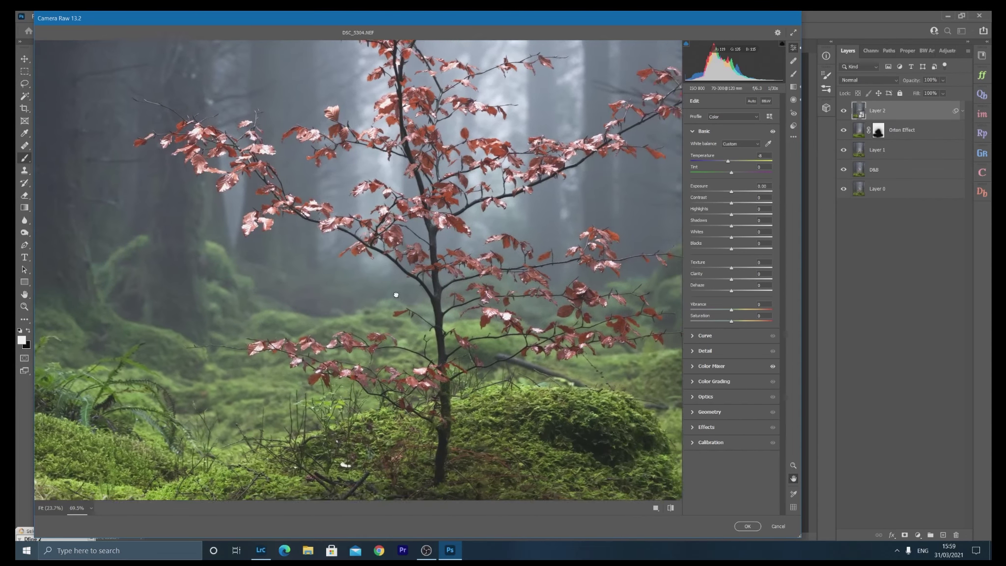
{"action": "scroll", "coordinate": [435, 283], "scroll_direction": "right", "scroll_amount": 2}
{"action": "scroll", "coordinate": [443, 280], "scroll_direction": "down", "scroll_amount": 2}
{"action": "scroll", "coordinate": [481, 285], "scroll_direction": "left", "scroll_amount": 5}
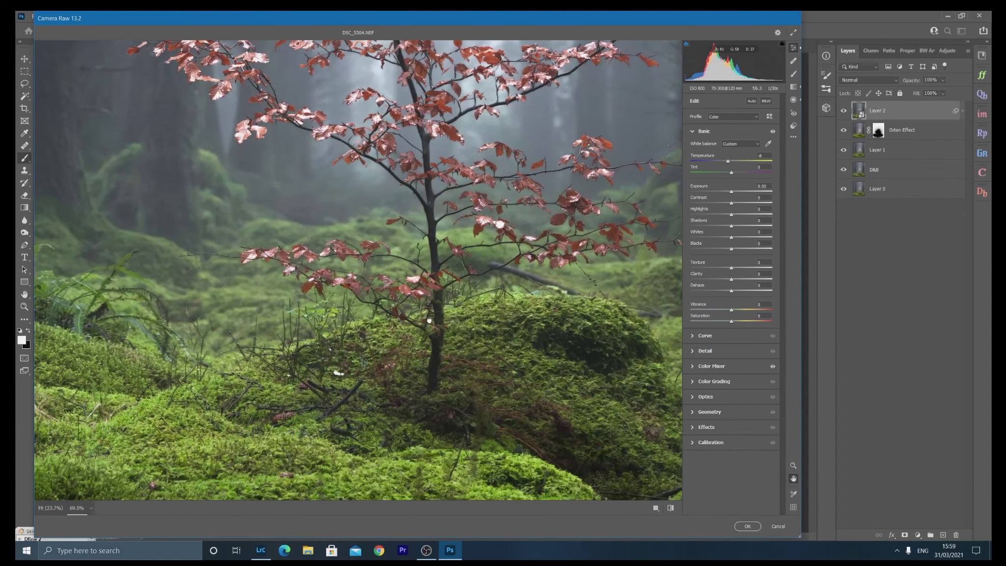
{"action": "scroll", "coordinate": [525, 293], "scroll_direction": "up", "scroll_amount": 6}
{"action": "scroll", "coordinate": [467, 334], "scroll_direction": "right", "scroll_amount": 5}
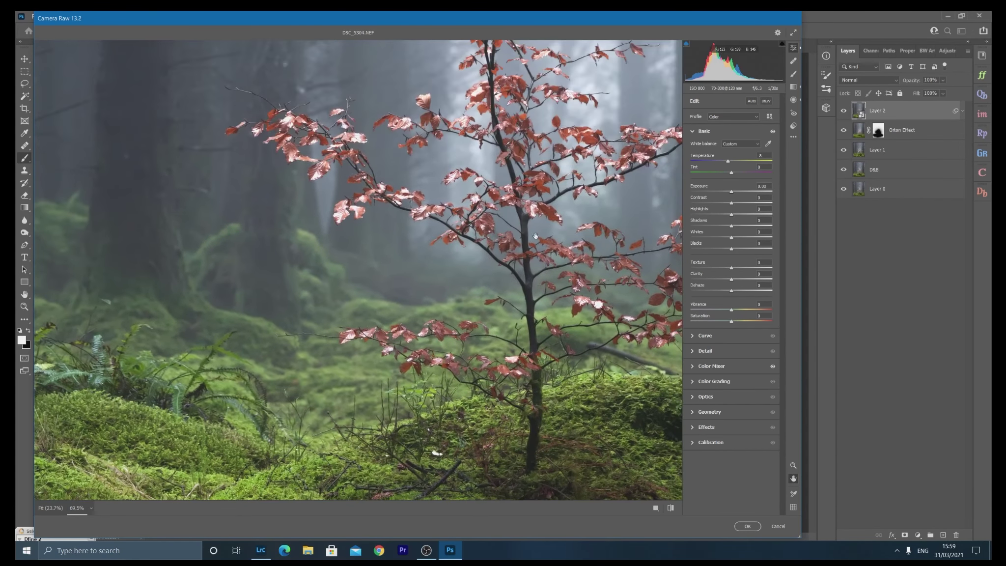
{"action": "scroll", "coordinate": [398, 367], "scroll_direction": "up", "scroll_amount": 1}
{"action": "key", "text": "z"}
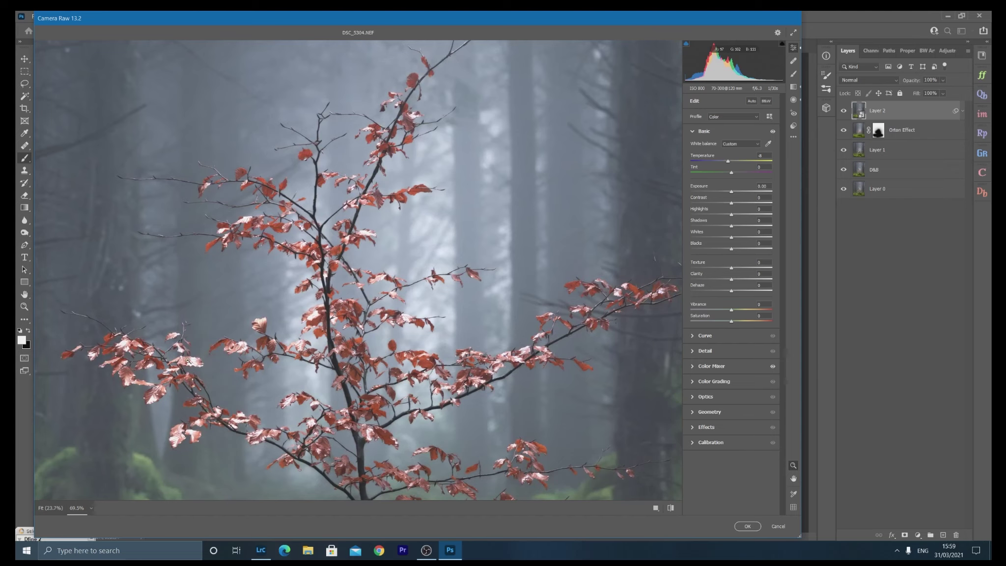
{"action": "left_click_drag", "start_coordinate": [184, 362], "coordinate": [147, 501]}
{"action": "left_click", "coordinate": [78, 508]}
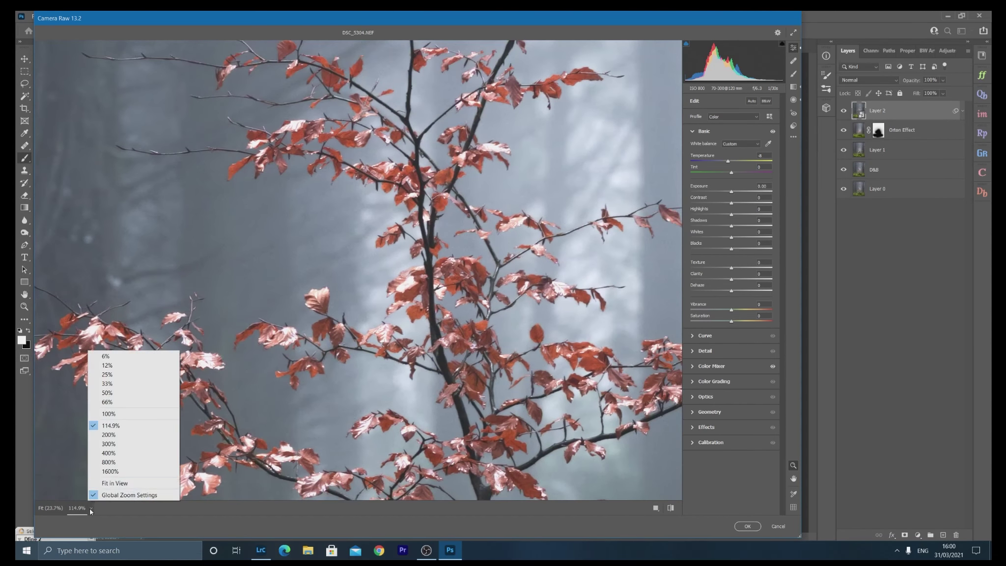
Step: Fit the preview, apply the Camera Raw edits to Layer 2, and reopen the smart filter
{"action": "left_click", "coordinate": [106, 479]}
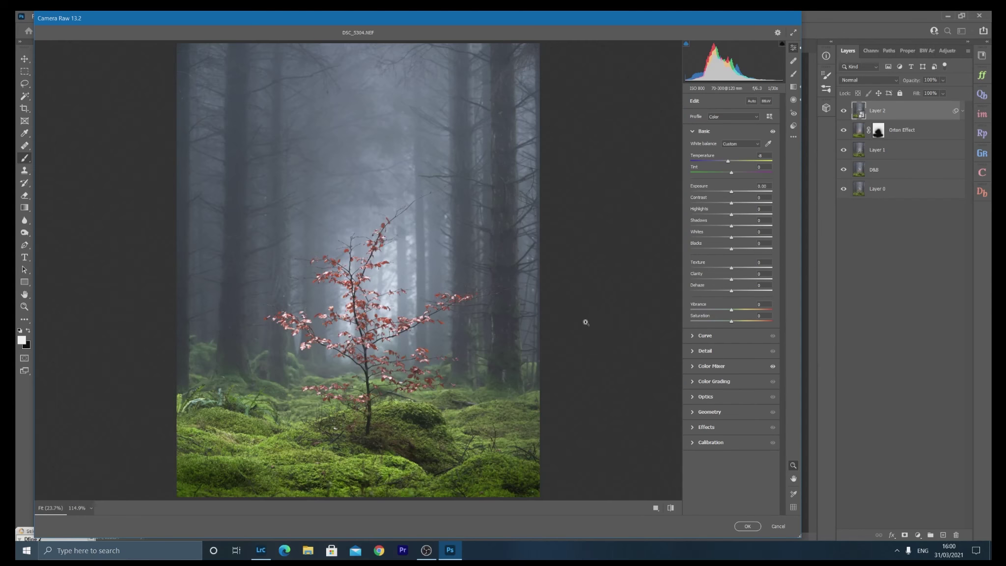
{"action": "left_click", "coordinate": [748, 526]}
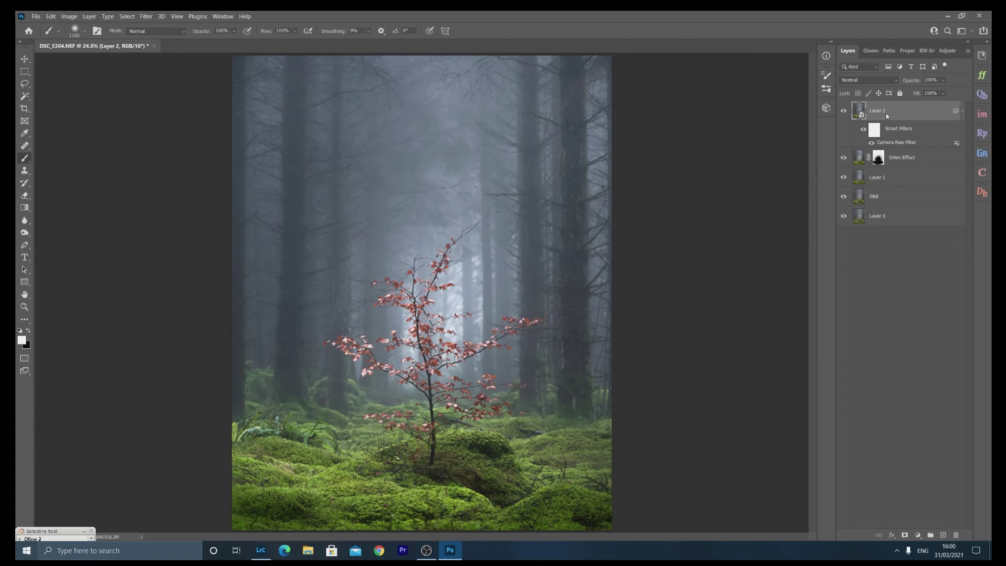
{"action": "double_click", "coordinate": [893, 143]}
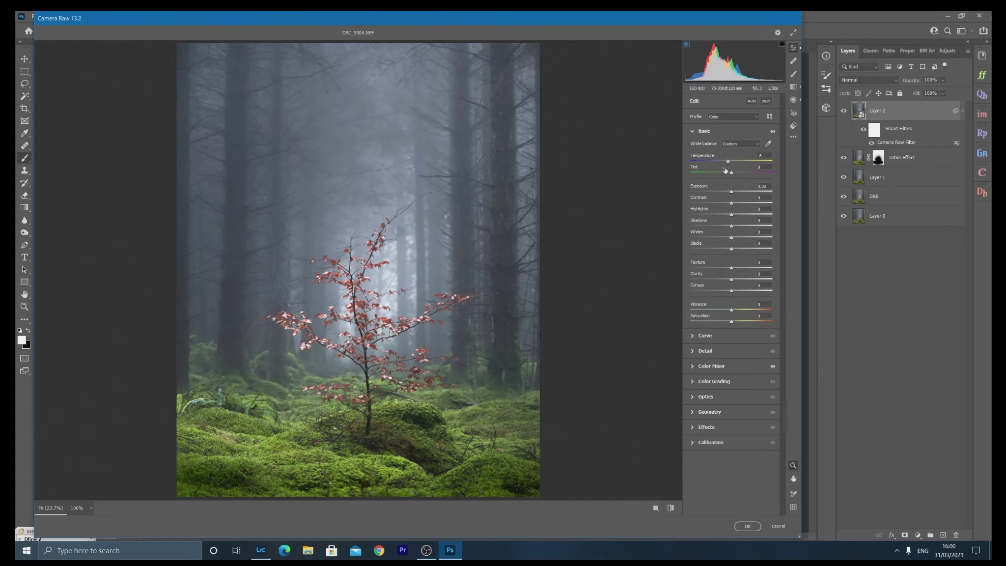
Step: Draw an inverted radial oval around the sapling with Exposure -0.20
{"action": "left_click", "coordinate": [793, 100]}
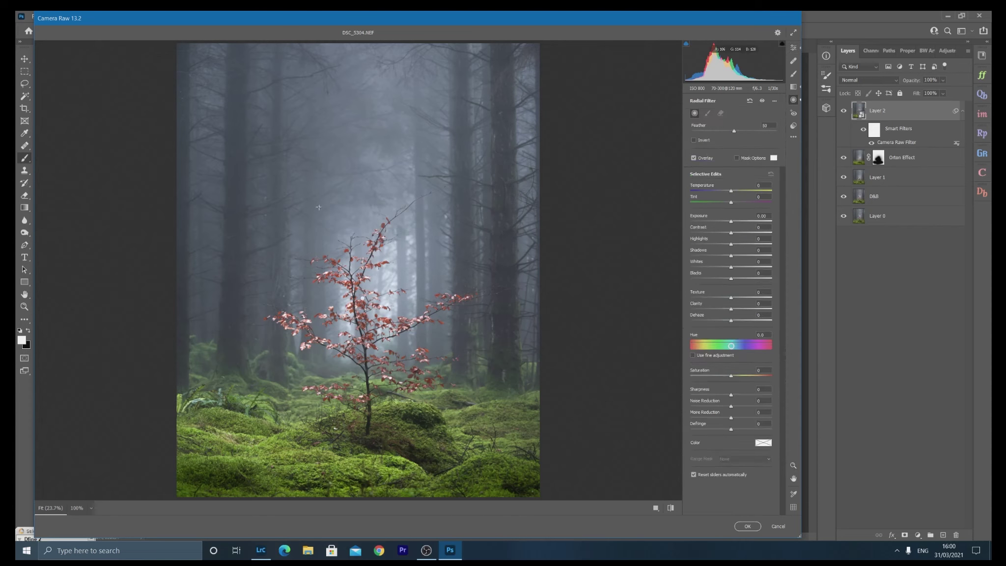
{"action": "left_click_drag", "start_coordinate": [399, 310], "coordinate": [495, 406]}
{"action": "left_click_drag", "start_coordinate": [409, 295], "coordinate": [404, 296]}
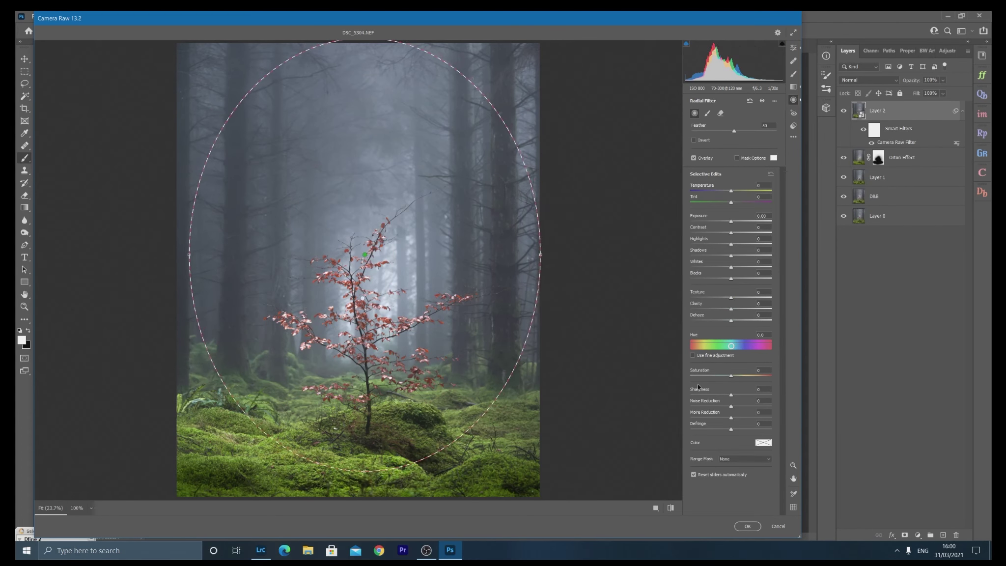
{"action": "left_click", "coordinate": [695, 140]}
{"action": "left_click_drag", "start_coordinate": [732, 222], "coordinate": [729, 223]}
Step: Widen and recentre the vignette oval on the tree, then apply the filter
{"action": "mouse_move", "coordinate": [475, 124]}
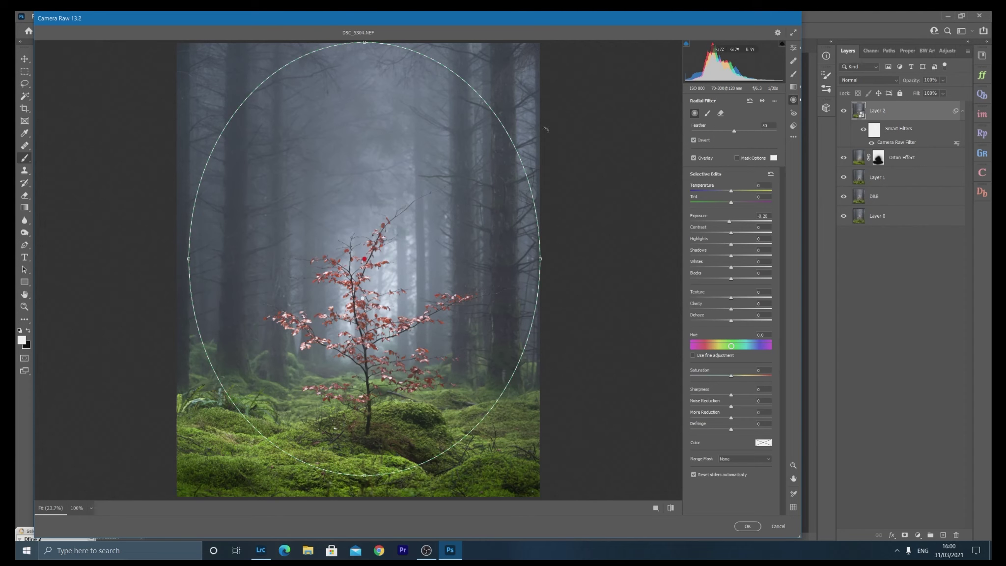
{"action": "left_click_drag", "start_coordinate": [401, 291], "coordinate": [401, 293]}
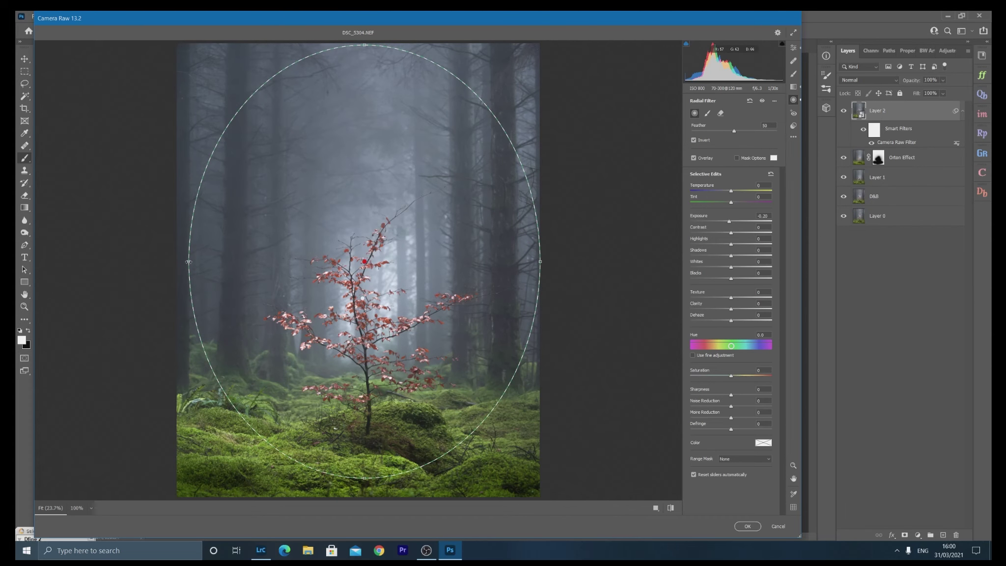
{"action": "left_click_drag", "start_coordinate": [188, 261], "coordinate": [181, 266]}
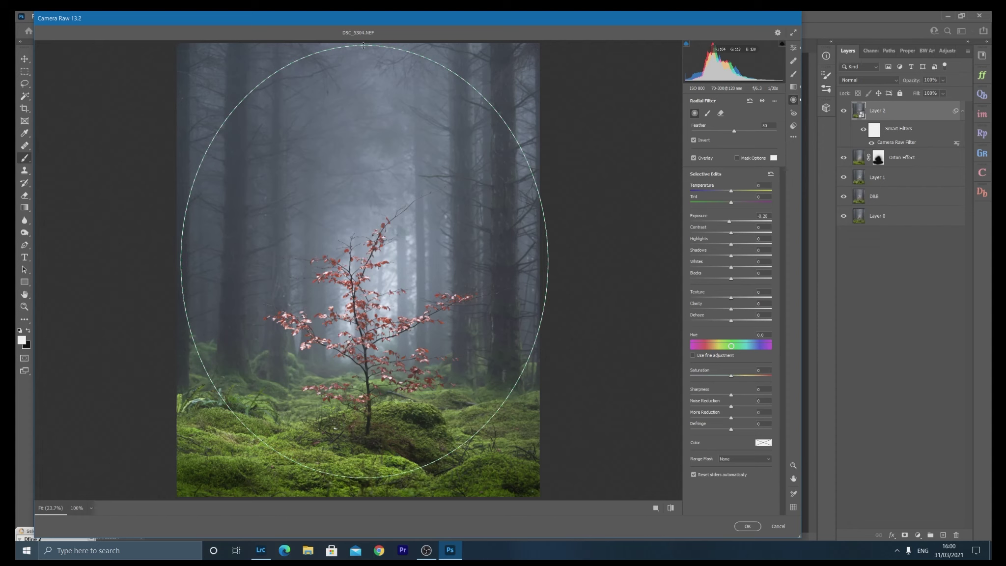
{"action": "left_click_drag", "start_coordinate": [284, 66], "coordinate": [278, 78]}
{"action": "left_click_drag", "start_coordinate": [354, 313], "coordinate": [357, 314]}
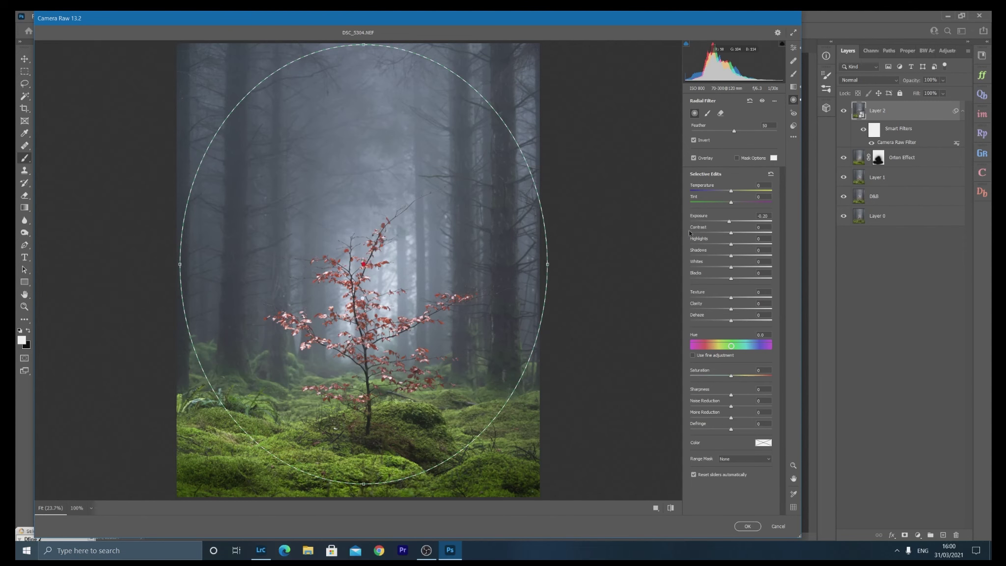
{"action": "left_click", "coordinate": [748, 526]}
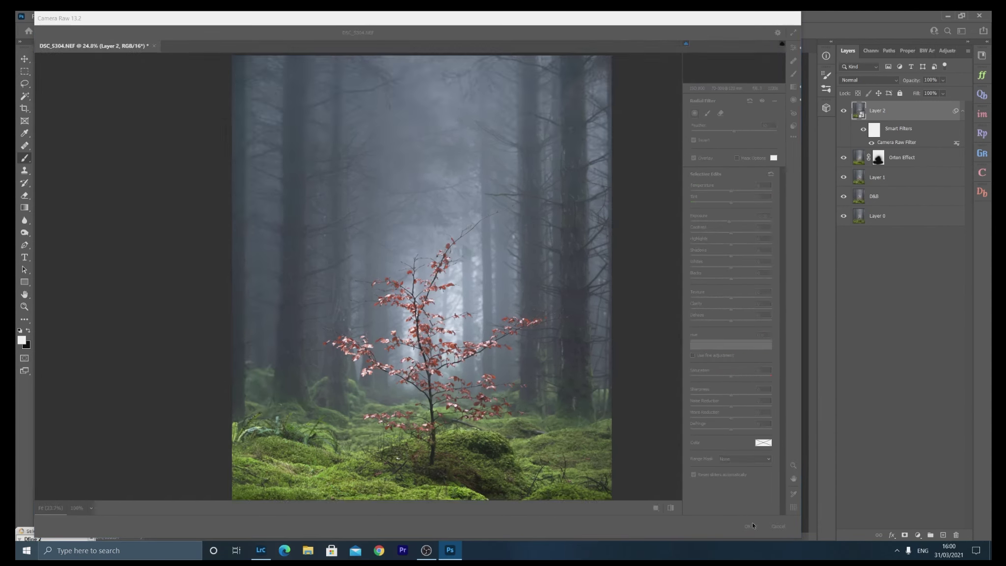
{"action": "left_click", "coordinate": [845, 111]}
{"action": "left_click", "coordinate": [845, 157]}
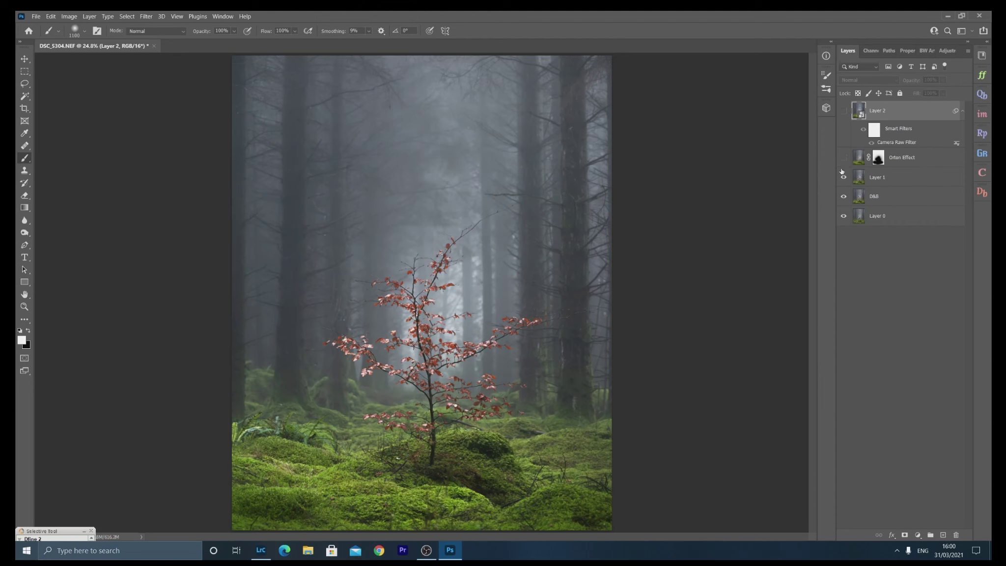
{"action": "left_click", "coordinate": [844, 177]}
{"action": "left_click", "coordinate": [843, 196]}
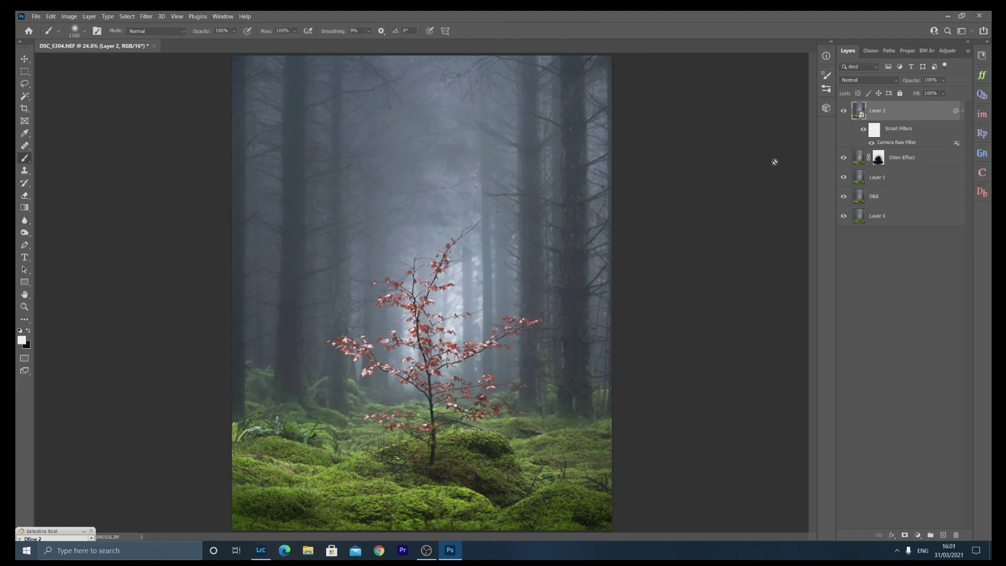
Step: Stamp visible layers into a new top layer named 'Sharpen'
{"action": "key", "text": "ctrl+shift+alt+e"}
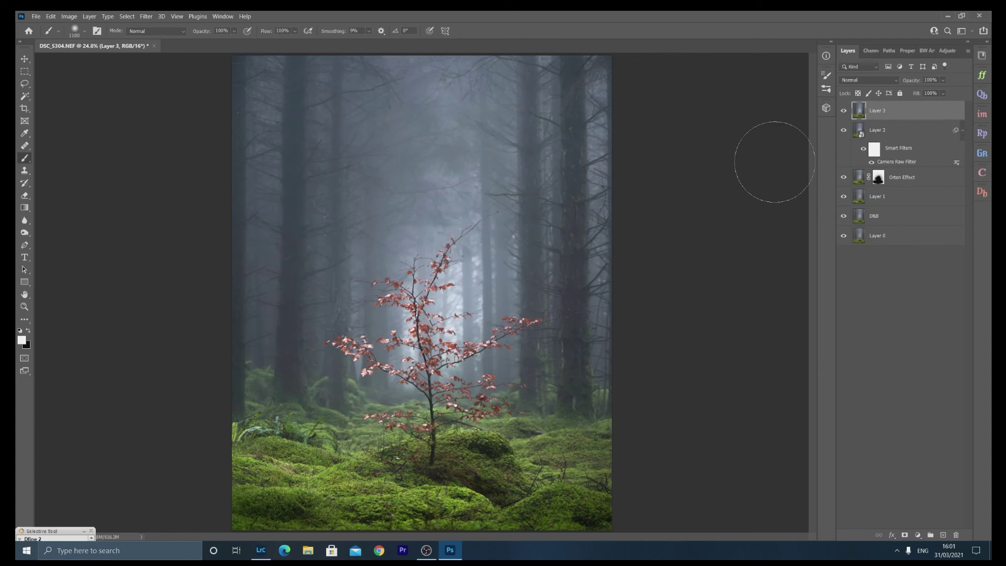
{"action": "double_click", "coordinate": [877, 112]}
{"action": "type", "text": "Sharpen"}
{"action": "key", "text": "Return"}
Step: Run Filter > Other > High Pass on Sharpen at a 9.2-pixel radius
{"action": "left_click", "coordinate": [145, 16]}
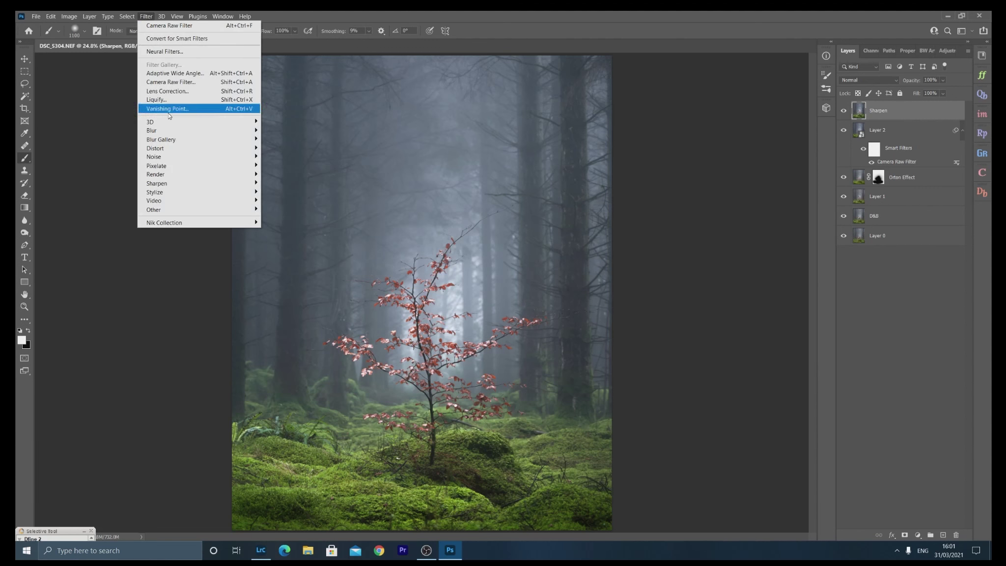
{"action": "left_click", "coordinate": [278, 218]}
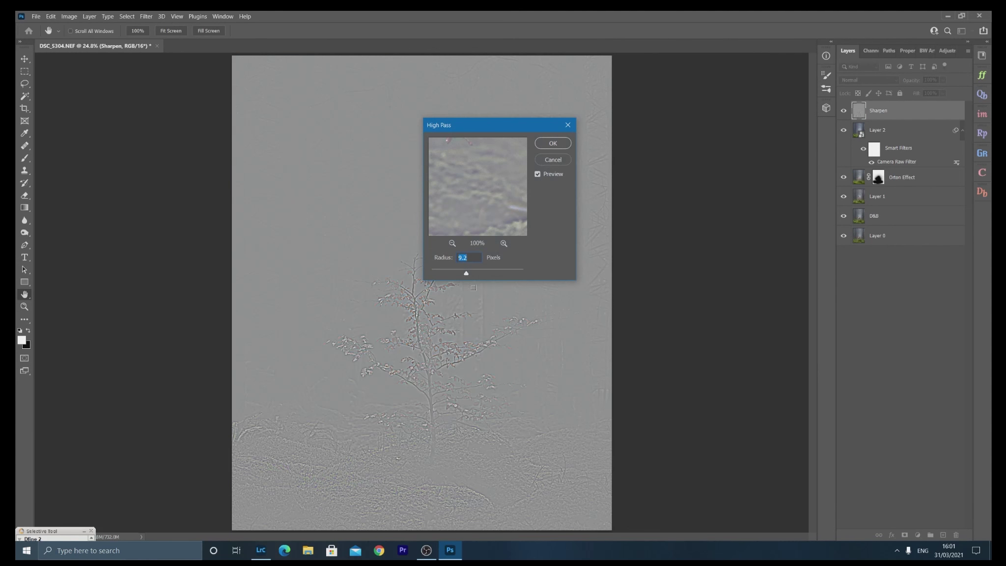
{"action": "left_click", "coordinate": [553, 143]}
{"action": "key", "text": "b"}
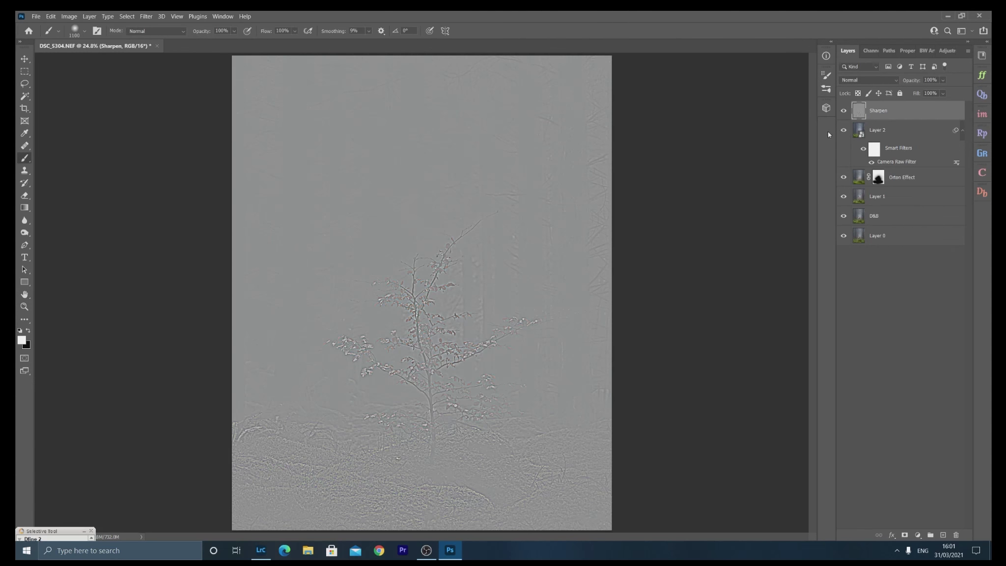
{"action": "left_click", "coordinate": [872, 84]}
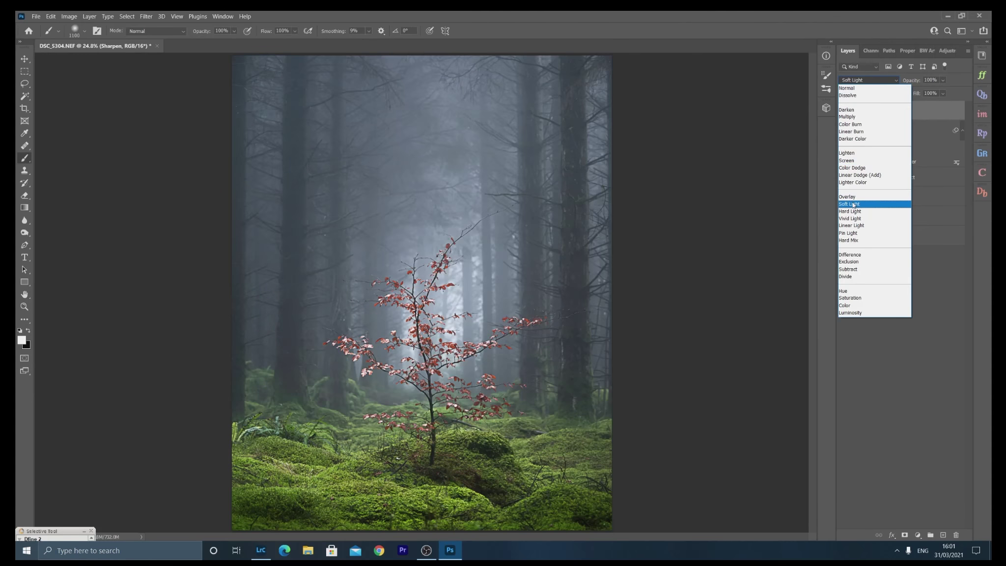
Step: Set the Sharpen layer to Soft Light blending at 19% opacity
{"action": "left_click", "coordinate": [872, 200]}
{"action": "left_click", "coordinate": [24, 307]}
{"action": "left_click_drag", "start_coordinate": [462, 411], "coordinate": [489, 417]}
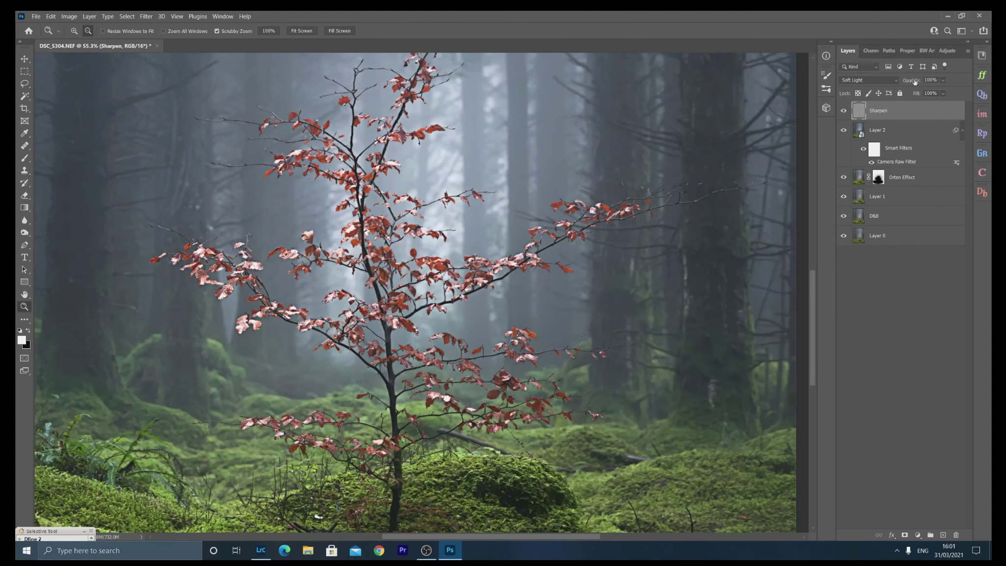
{"action": "left_click_drag", "start_coordinate": [915, 81], "coordinate": [871, 84]}
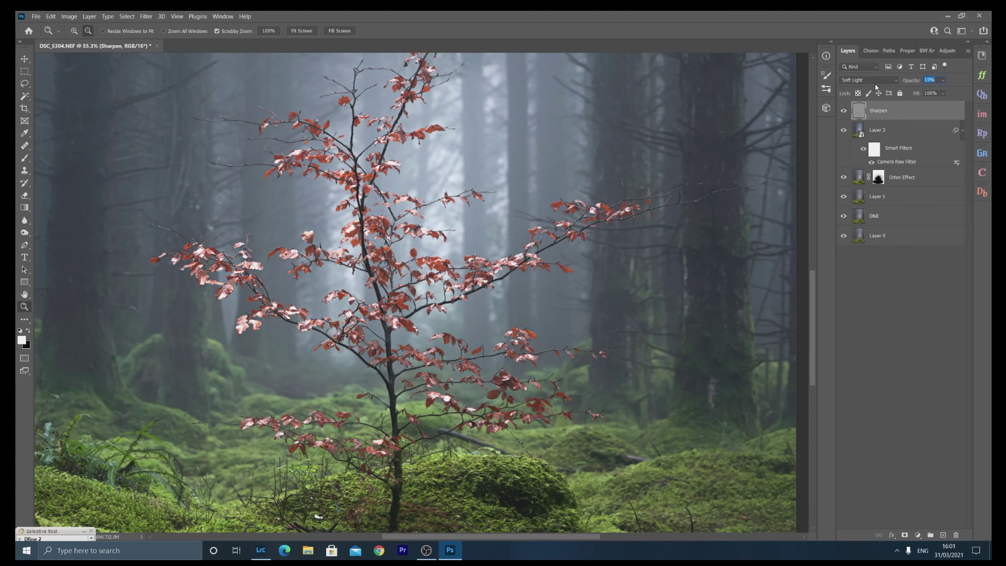
{"action": "key", "text": "Return"}
Step: Zoom into the tree base and toggle the Sharpen layer to compare the sharpening
{"action": "left_click_drag", "start_coordinate": [223, 436], "coordinate": [360, 291]}
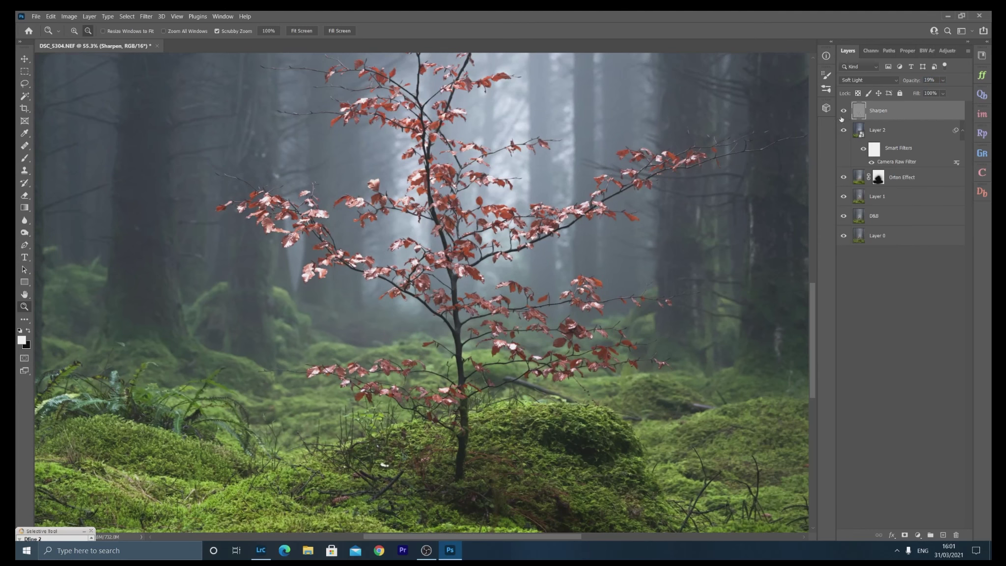
{"action": "left_click", "coordinate": [844, 111]}
{"action": "left_click", "coordinate": [844, 111]}
{"action": "left_click_drag", "start_coordinate": [419, 471], "coordinate": [765, 165]}
{"action": "left_click", "coordinate": [845, 112]}
{"action": "left_click", "coordinate": [845, 112]}
{"action": "left_click", "coordinate": [845, 112]}
{"action": "left_click", "coordinate": [845, 112]}
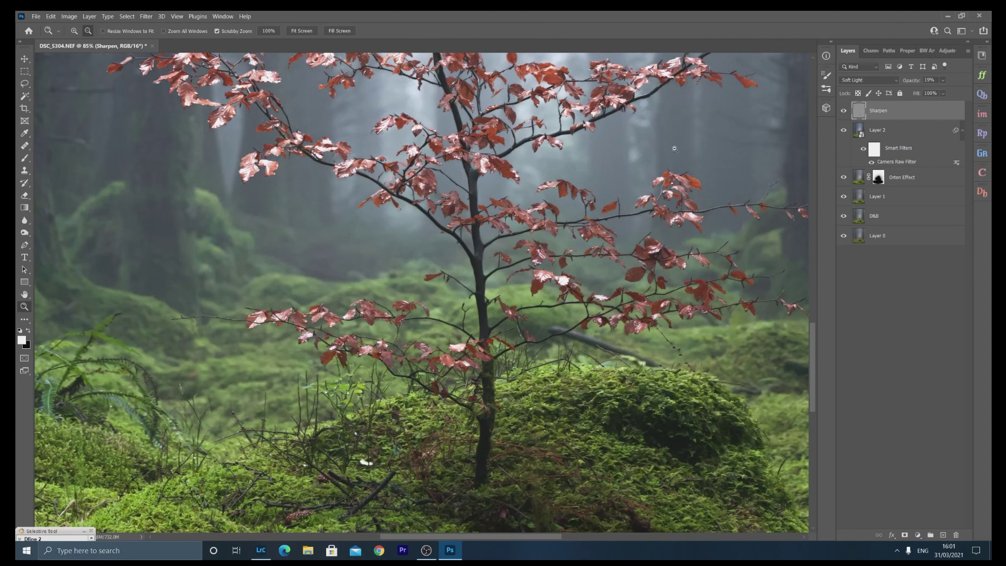
{"action": "left_click", "coordinate": [294, 32]}
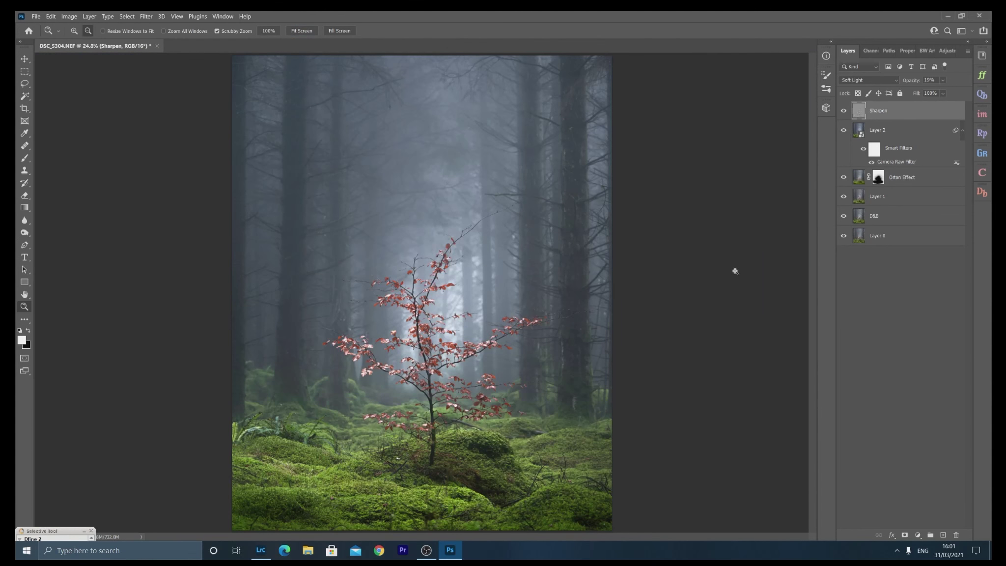